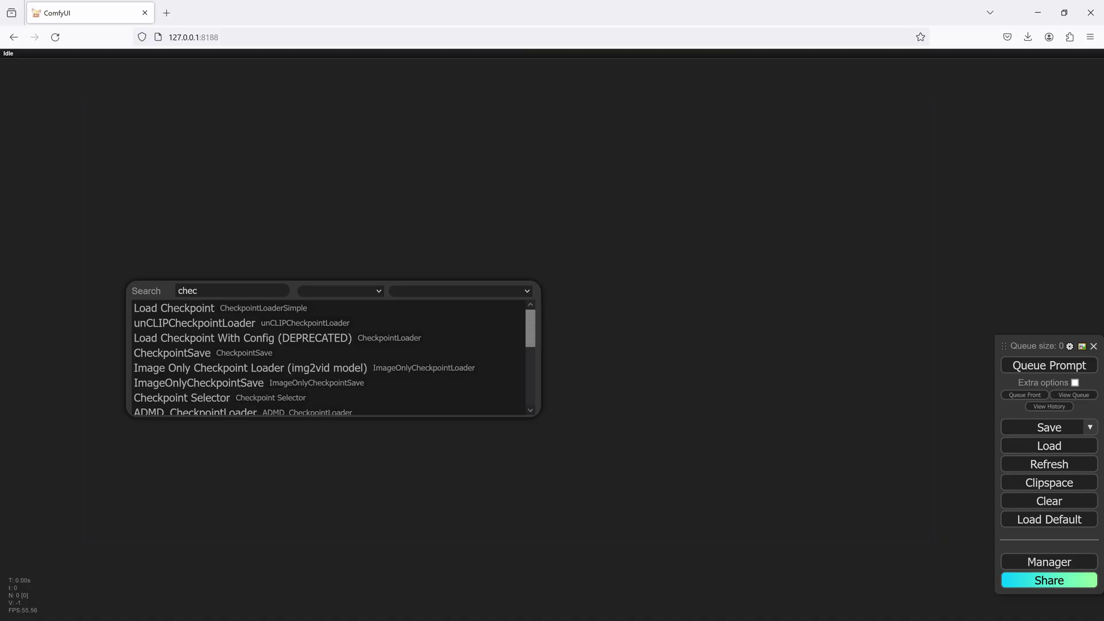
Add a Load Checkpoint w/ Noise Select node loading aamXLAnimeMix_v10.safetensors.
{"action": "scroll", "coordinate": [227, 345], "scroll_direction": "down", "scroll_amount": 3}
{"action": "left_click", "coordinate": [227, 348]}
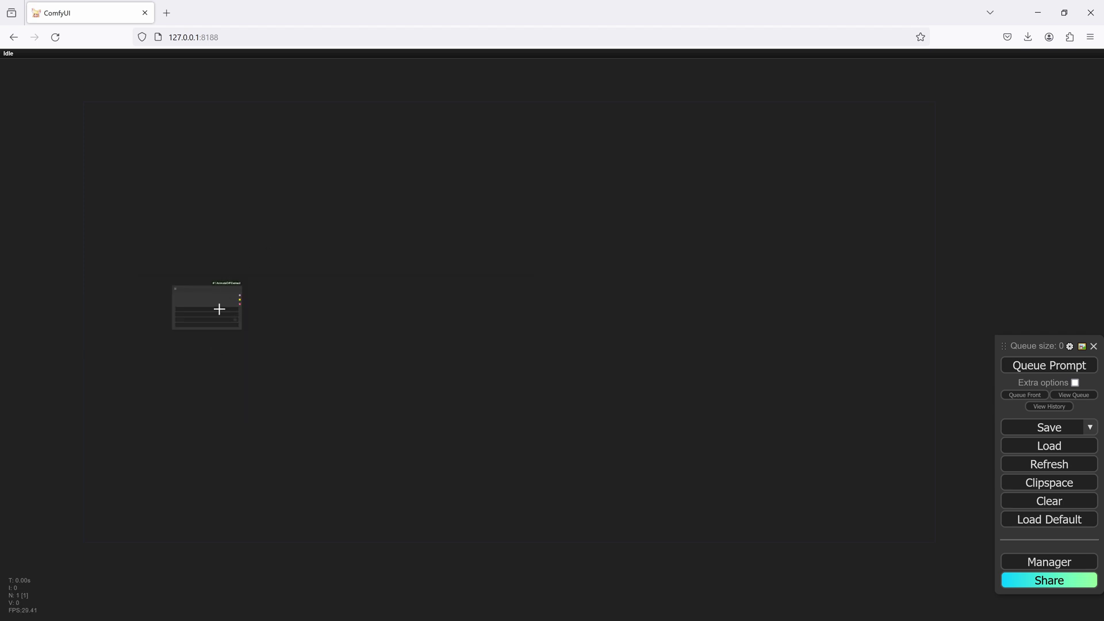
{"action": "left_click", "coordinate": [228, 309]}
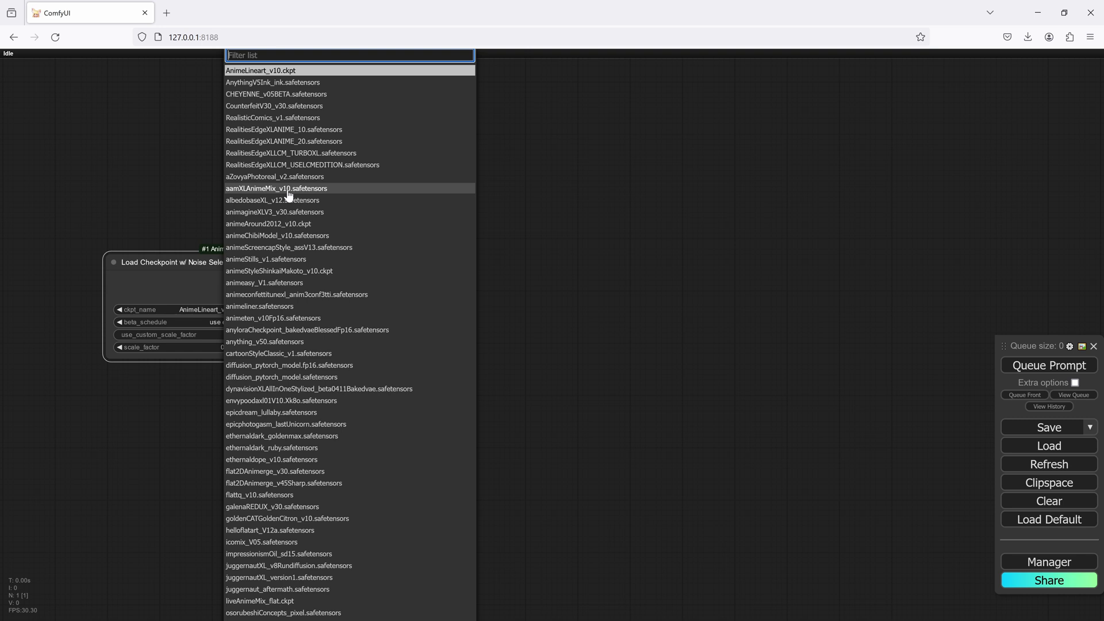
{"action": "left_click", "coordinate": [289, 189]}
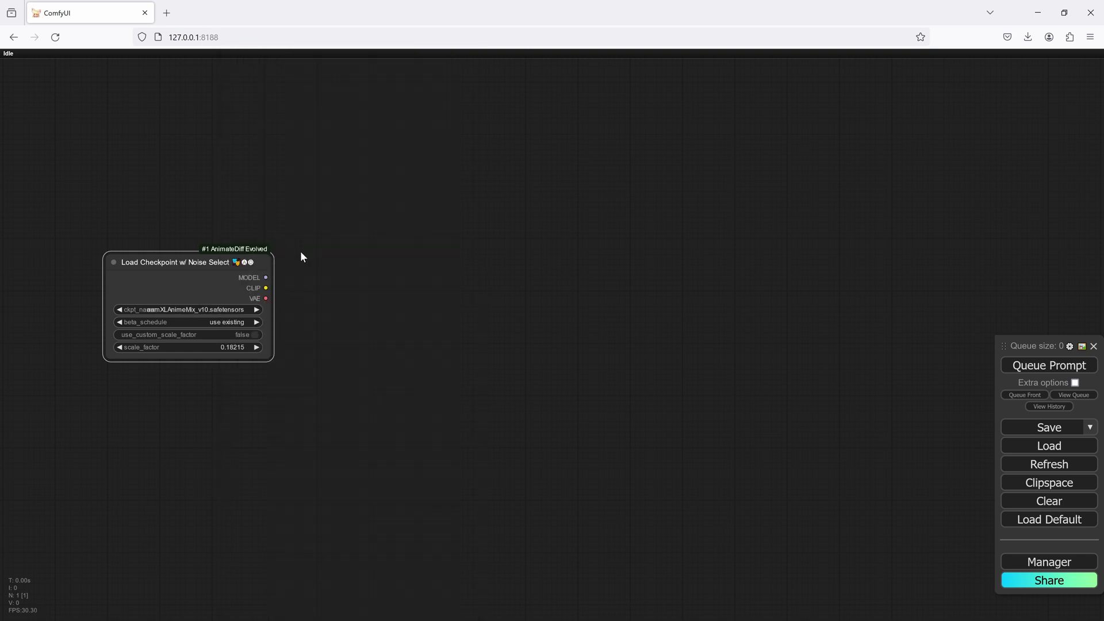
Add a KSampler on the checkpoint's MODEL output and two CLIP Text Encode nodes on its CLIP output.
{"action": "left_click_drag", "start_coordinate": [266, 277], "coordinate": [625, 237]}
{"action": "left_click", "coordinate": [647, 284]}
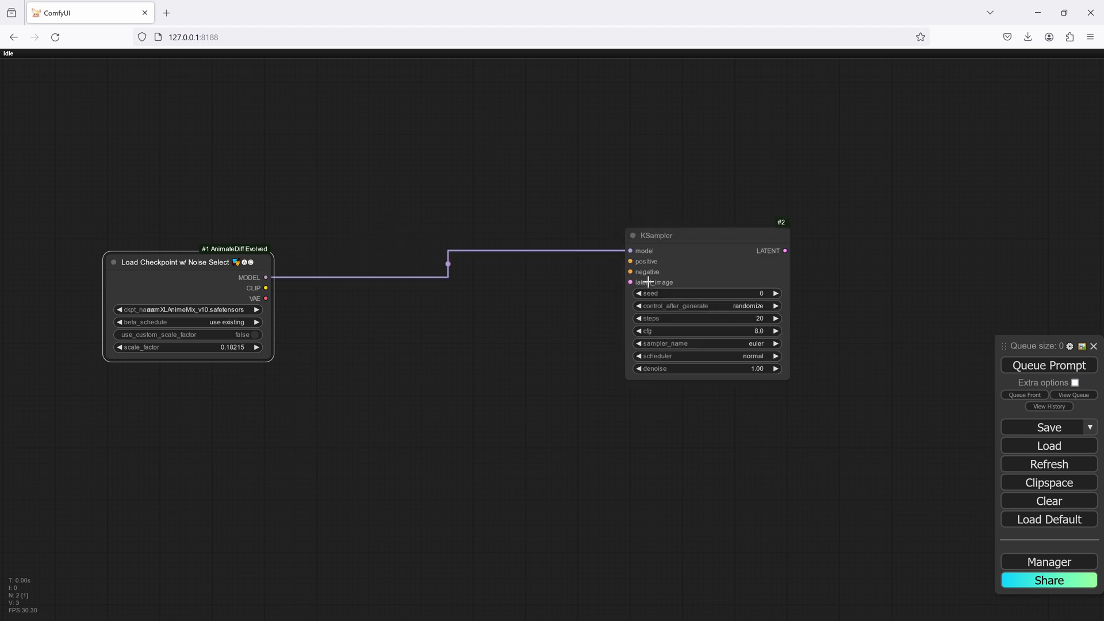
{"action": "left_click_drag", "start_coordinate": [726, 239], "coordinate": [568, 209]}
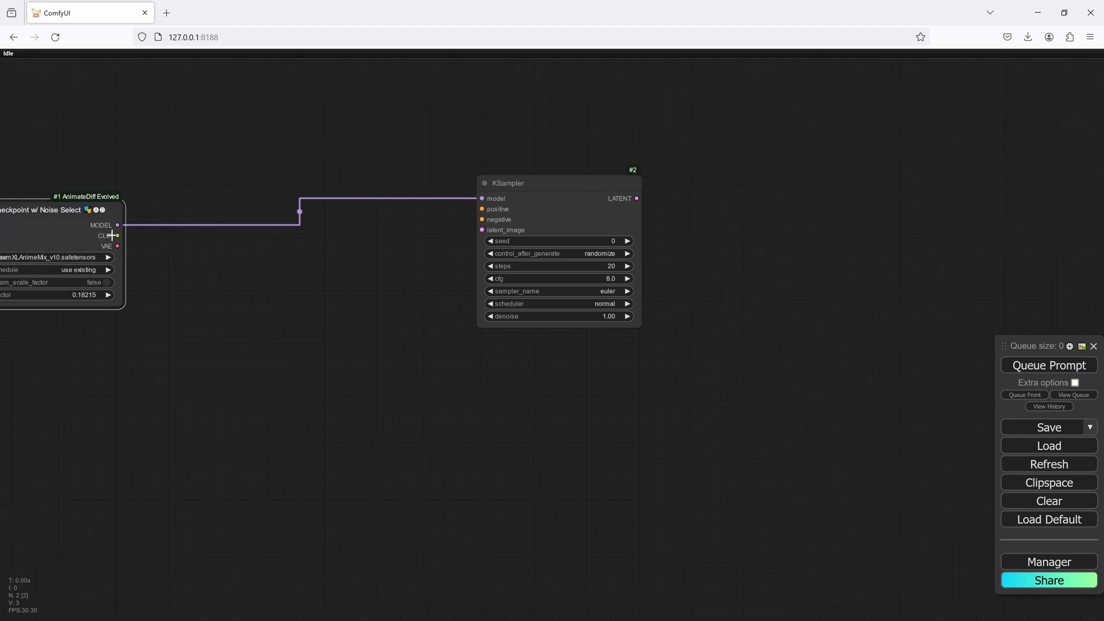
{"action": "left_click_drag", "start_coordinate": [117, 236], "coordinate": [196, 169]}
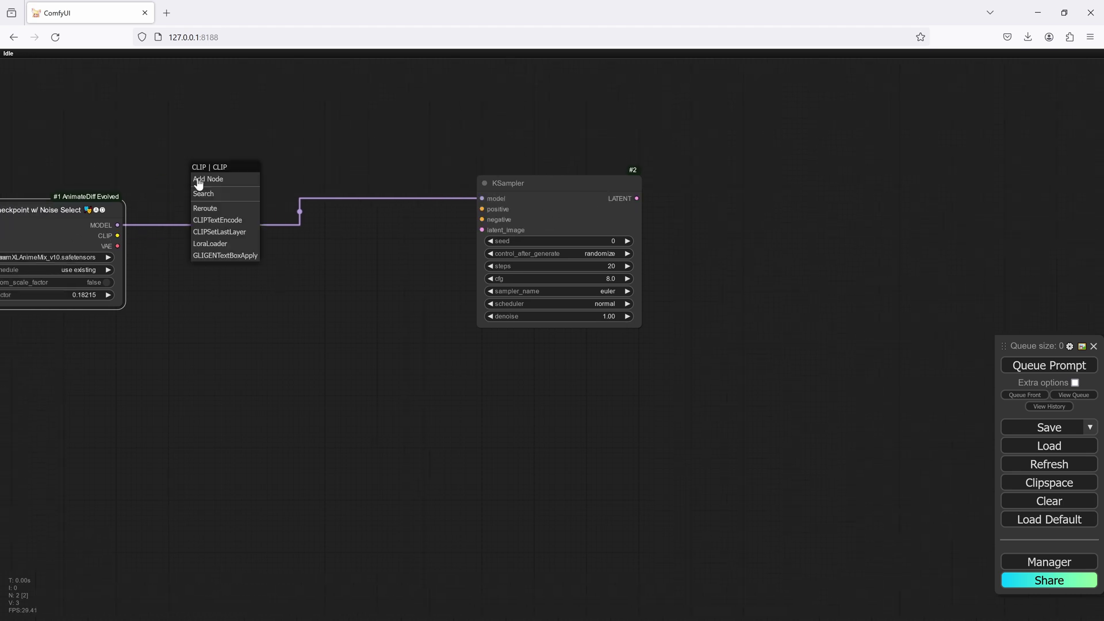
{"action": "left_click", "coordinate": [227, 230]}
{"action": "left_click_drag", "start_coordinate": [121, 236], "coordinate": [195, 300]}
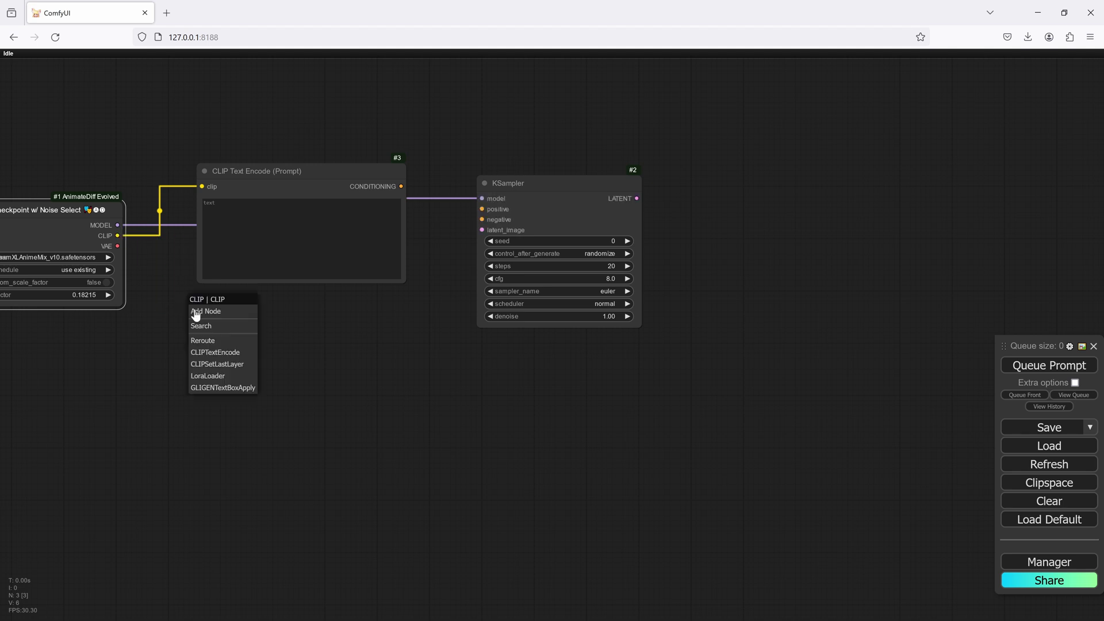
{"action": "left_click", "coordinate": [214, 352]}
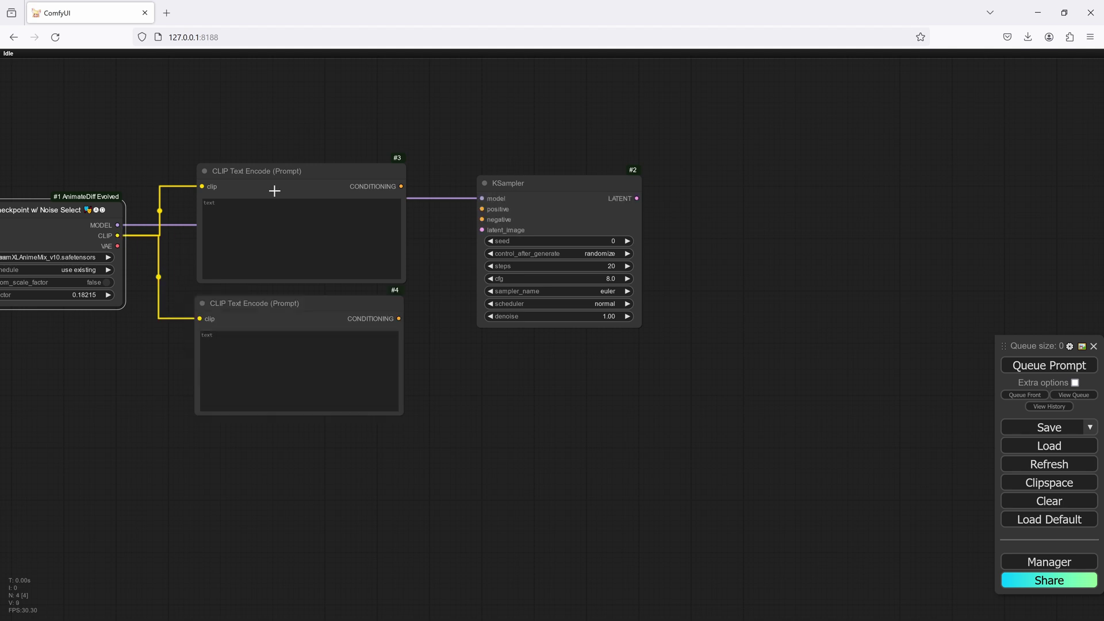
Colour the first prompt node green and the second prompt node red.
{"action": "right_click", "coordinate": [277, 177]}
{"action": "left_click", "coordinate": [301, 362]}
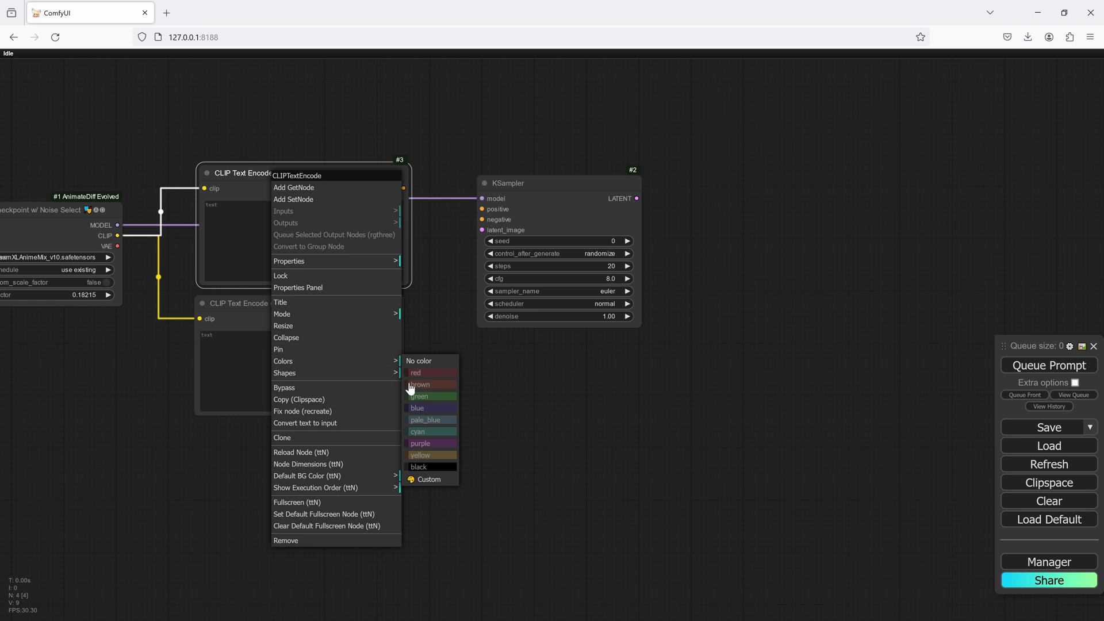
{"action": "left_click", "coordinate": [434, 401]}
{"action": "right_click", "coordinate": [288, 310]}
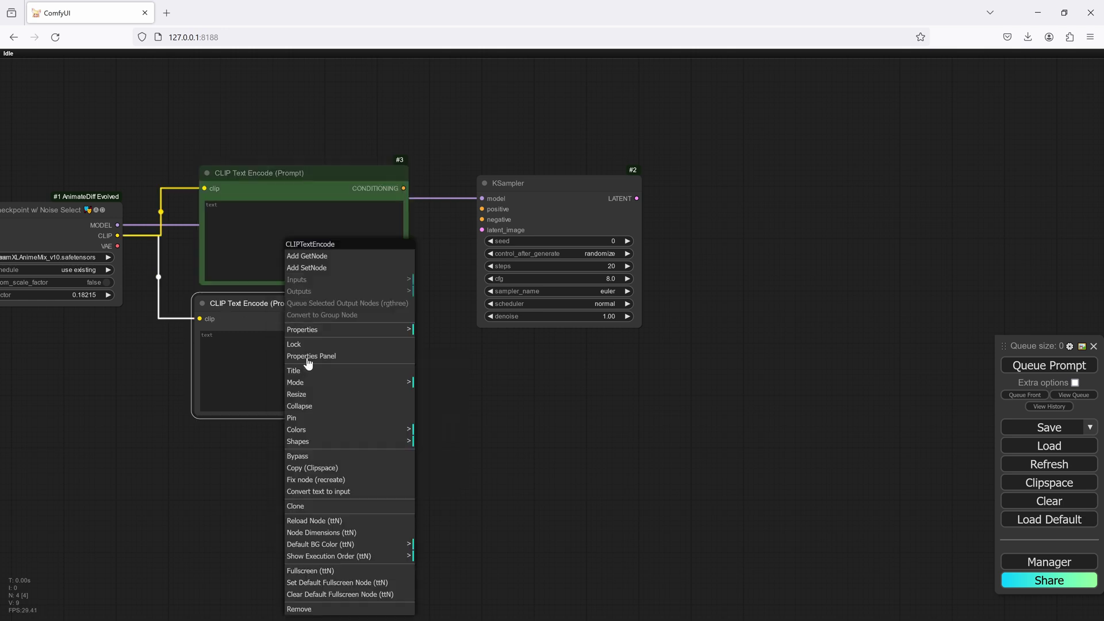
{"action": "left_click", "coordinate": [320, 430]}
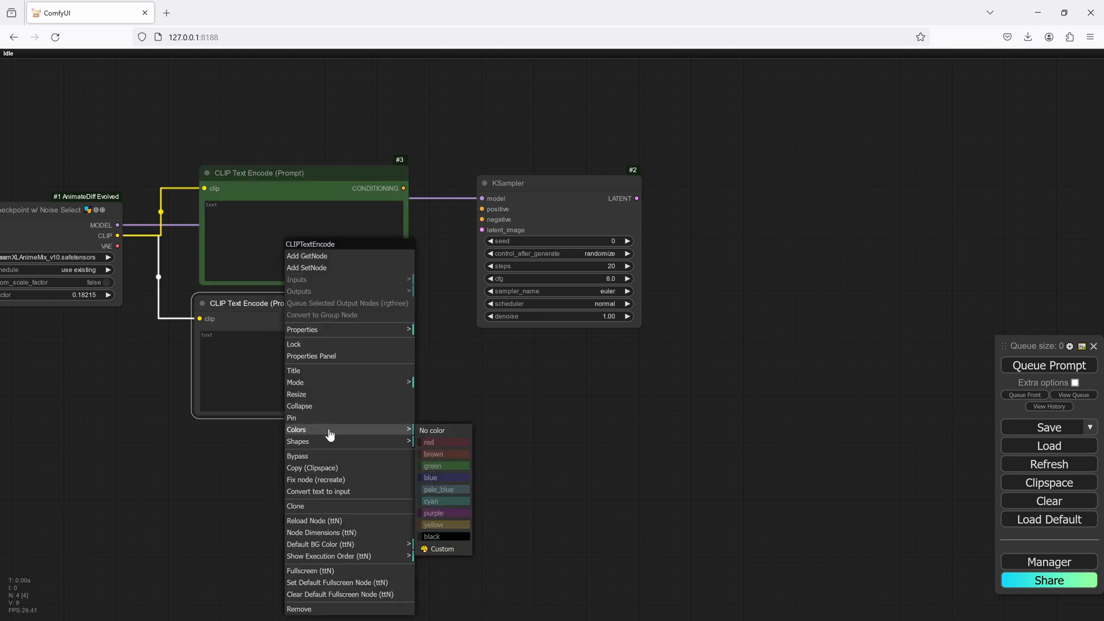
{"action": "left_click", "coordinate": [450, 445]}
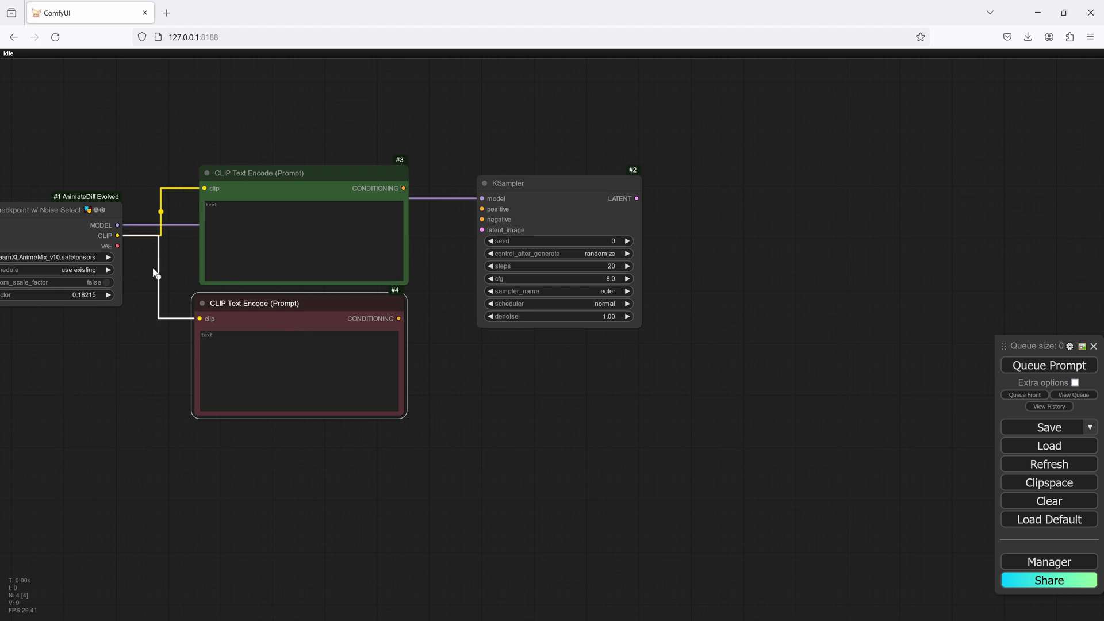
{"action": "left_click_drag", "start_coordinate": [112, 246], "coordinate": [516, 115]}
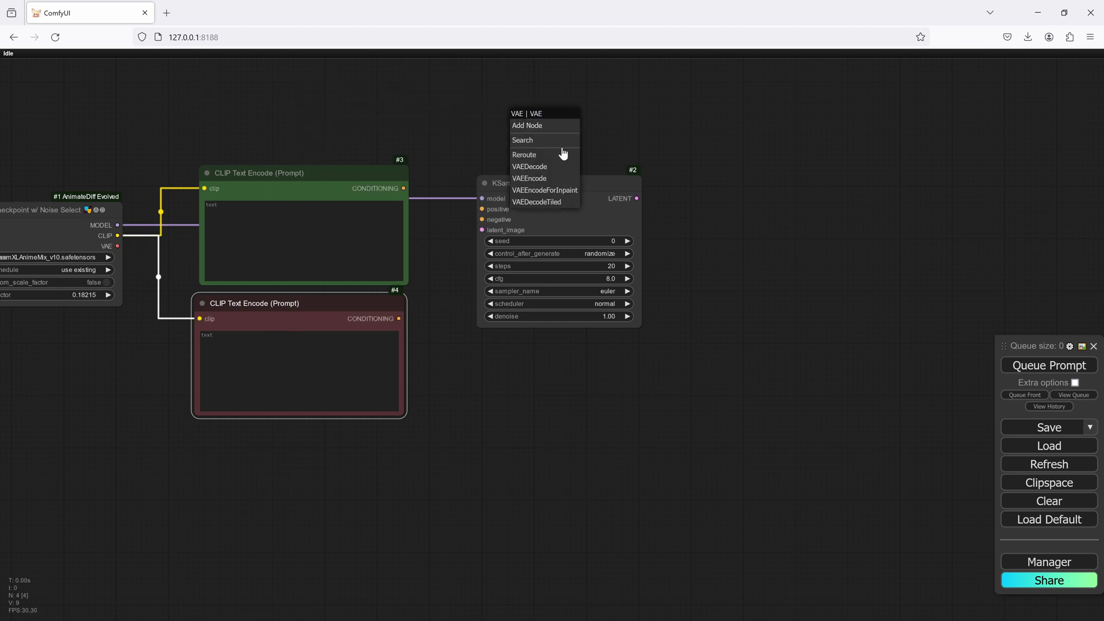
Add a VAE Decode fed by the VAE and KSampler's LATENT, and wire green/red prompts to positive/negative.
{"action": "left_click", "coordinate": [539, 167]}
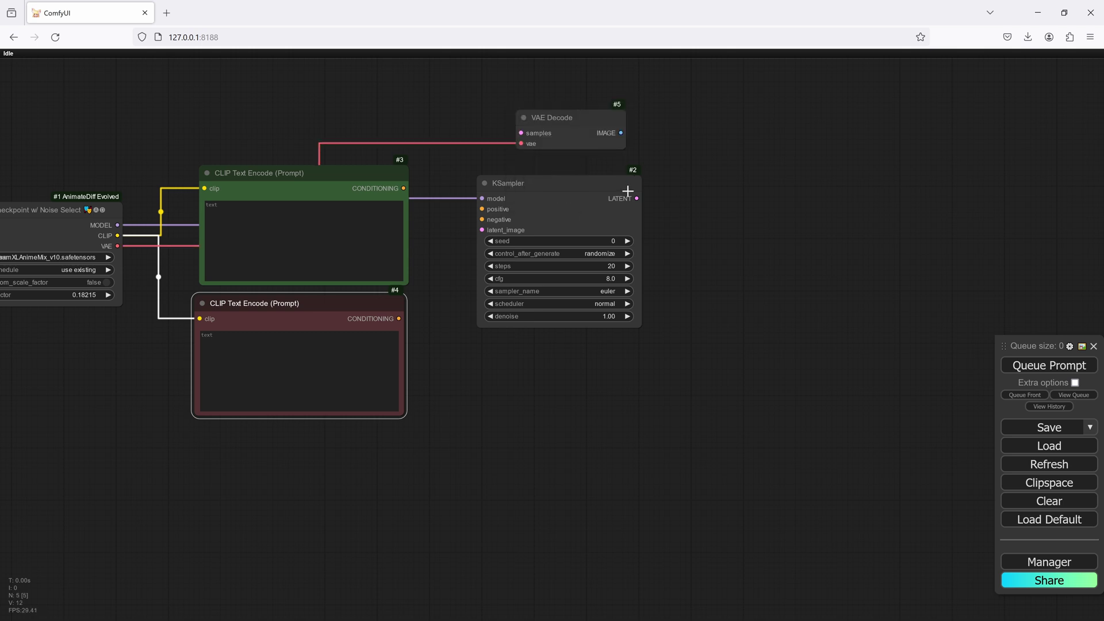
{"action": "left_click_drag", "start_coordinate": [635, 199], "coordinate": [556, 469]}
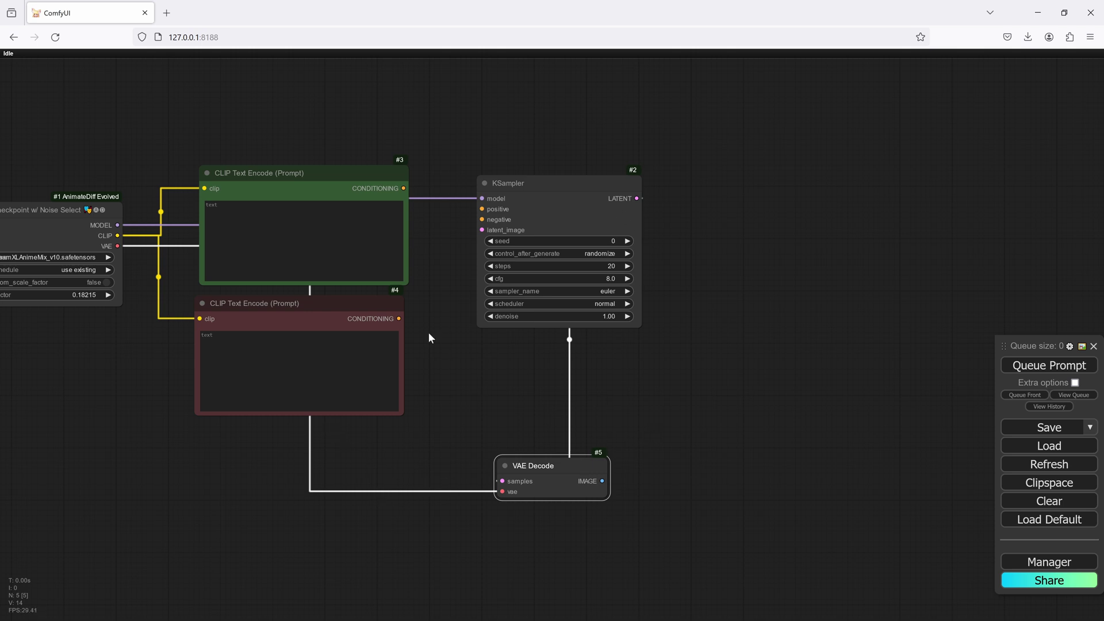
{"action": "left_click_drag", "start_coordinate": [406, 189], "coordinate": [482, 210]}
{"action": "left_click_drag", "start_coordinate": [398, 318], "coordinate": [482, 220]}
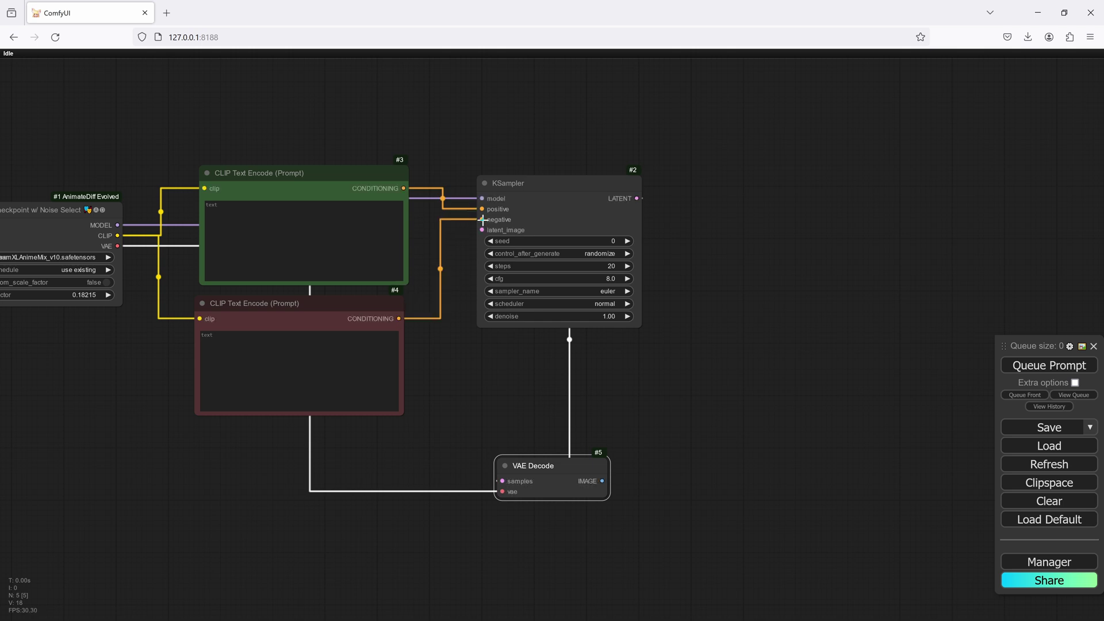
Add an Empty Latent Image node to the canvas.
{"action": "double_click", "coordinate": [274, 440]}
{"action": "type", "text": "empty"}
{"action": "left_click", "coordinate": [359, 448]}
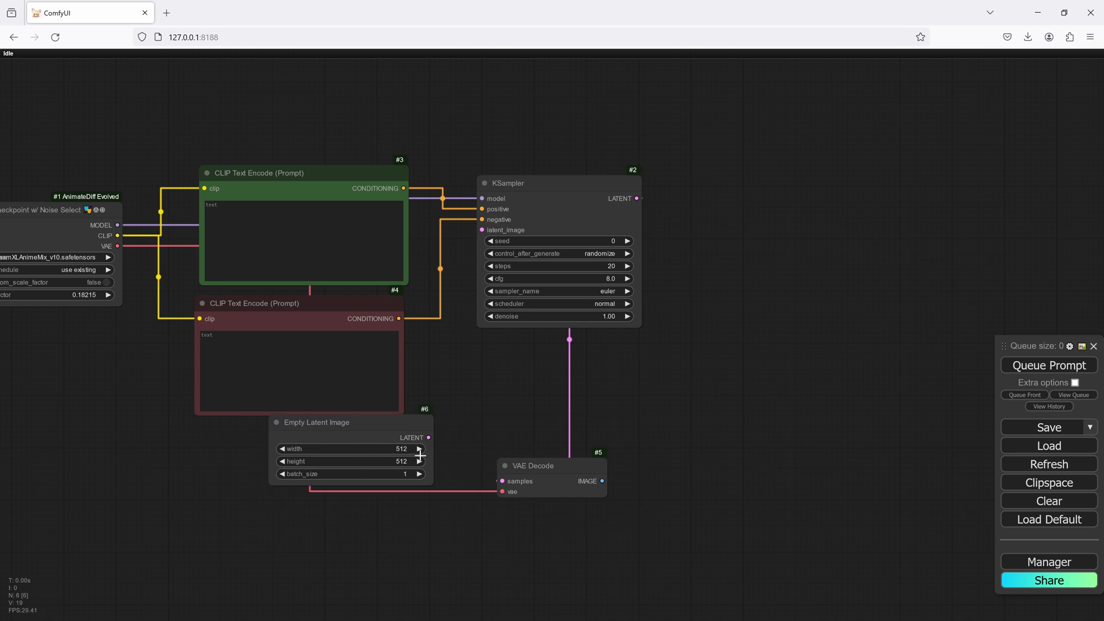
Make the empty latent 1024×1024 and connect it to KSampler's latent_image.
{"action": "left_click", "coordinate": [398, 451]}
{"action": "type", "text": "1024"}
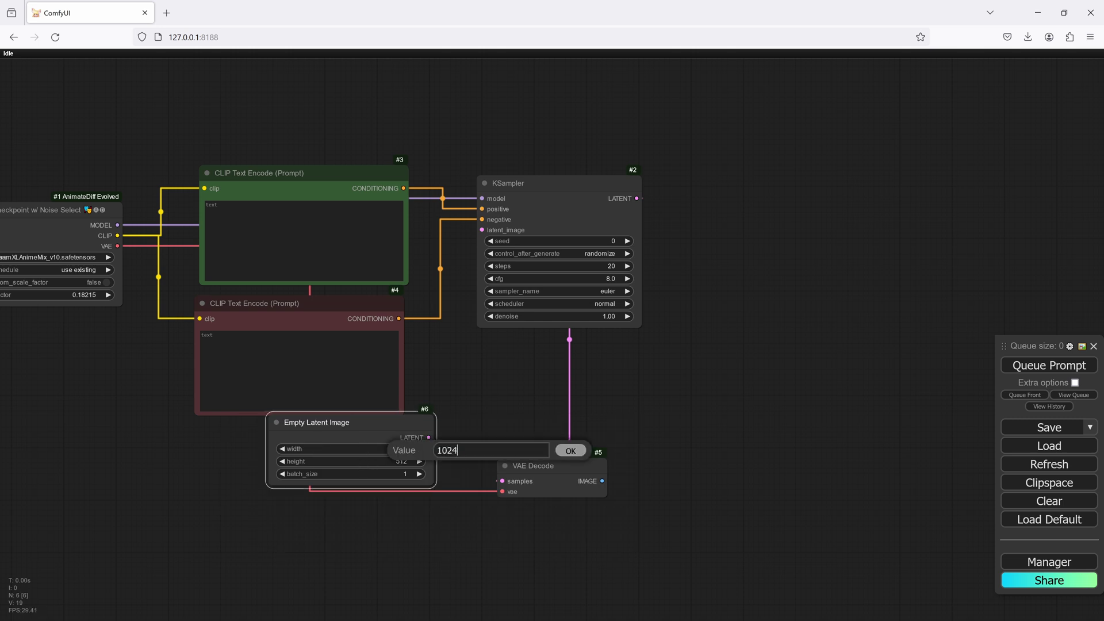
{"action": "key", "text": "Return"}
{"action": "left_click", "coordinate": [397, 463]}
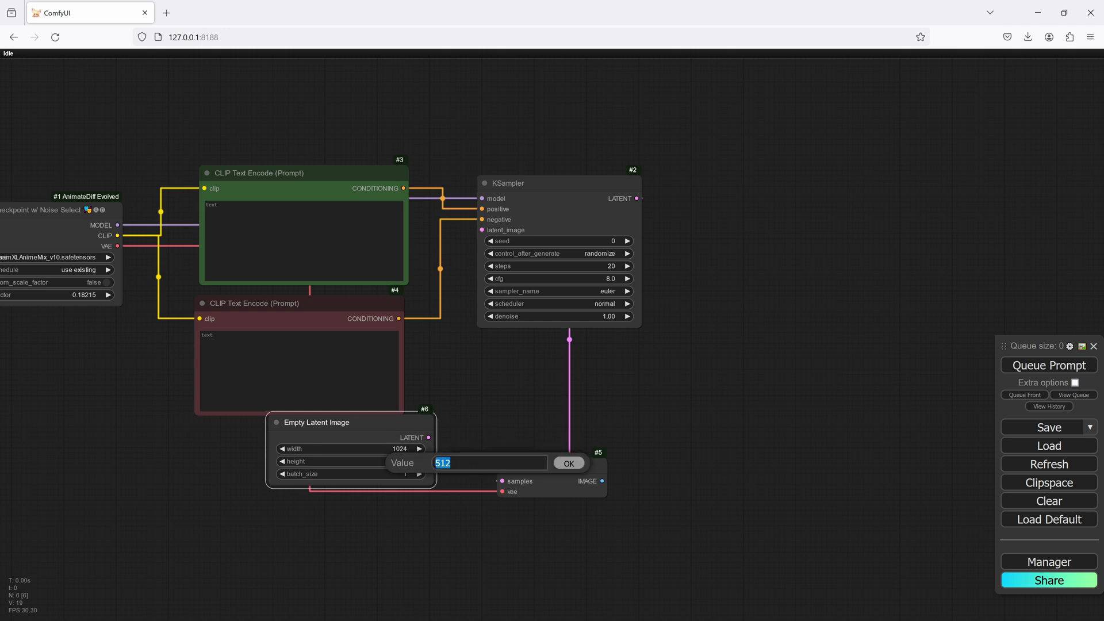
{"action": "type", "text": "1024"}
{"action": "key", "text": "Return"}
{"action": "left_click_drag", "start_coordinate": [429, 438], "coordinate": [480, 304]}
{"action": "left_click_drag", "start_coordinate": [383, 426], "coordinate": [293, 444]}
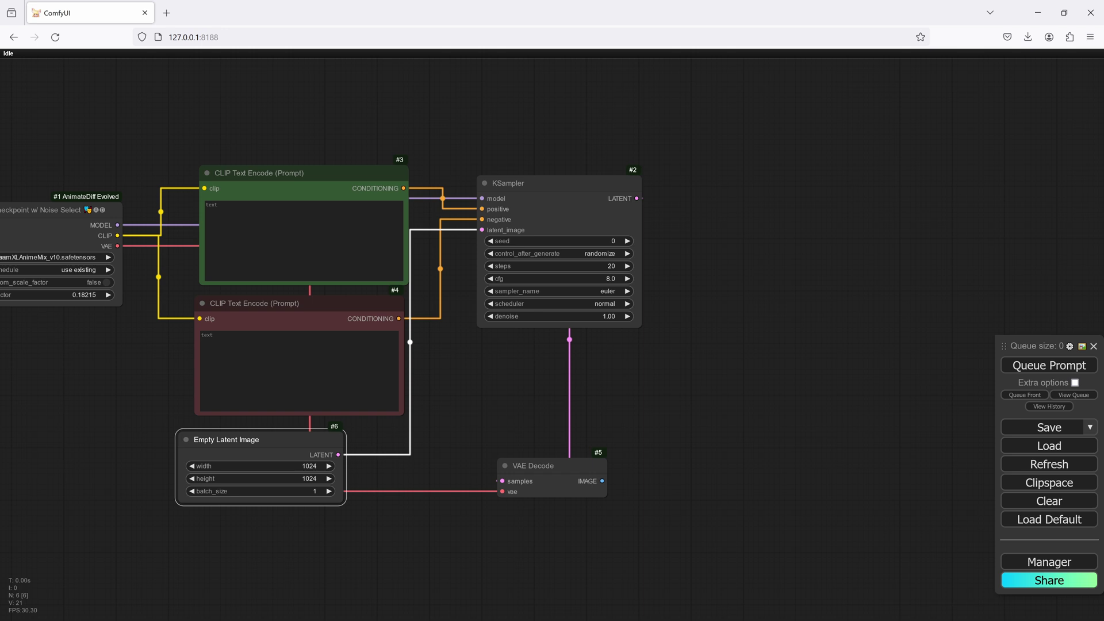
Set the KSampler seed to a fixed 4 with 55 steps.
{"action": "left_click", "coordinate": [591, 242]}
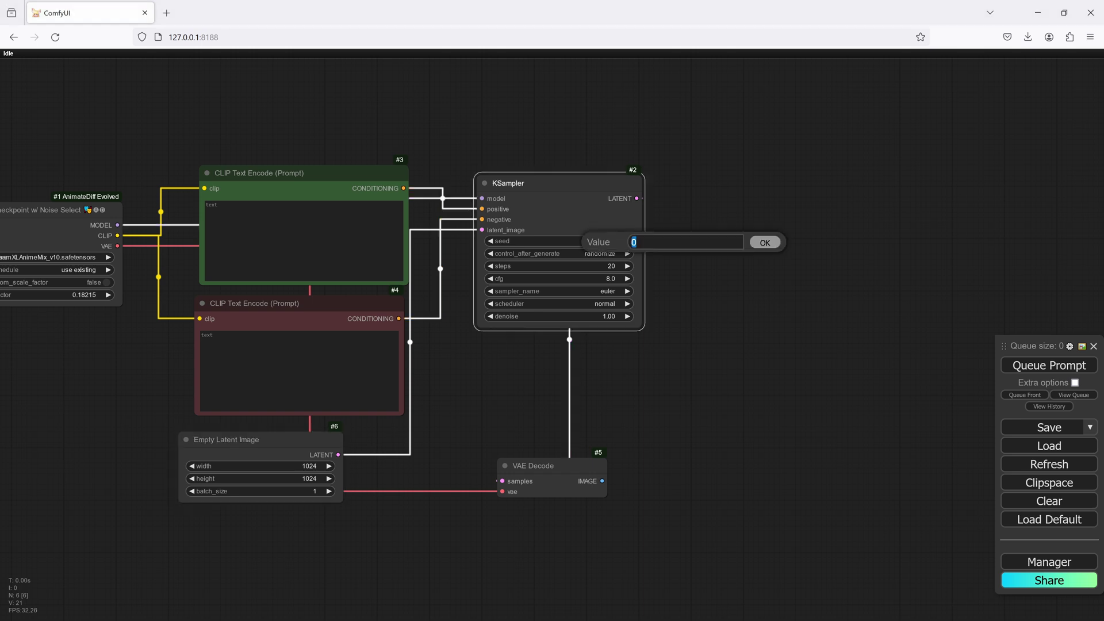
{"action": "key", "text": "Return"}
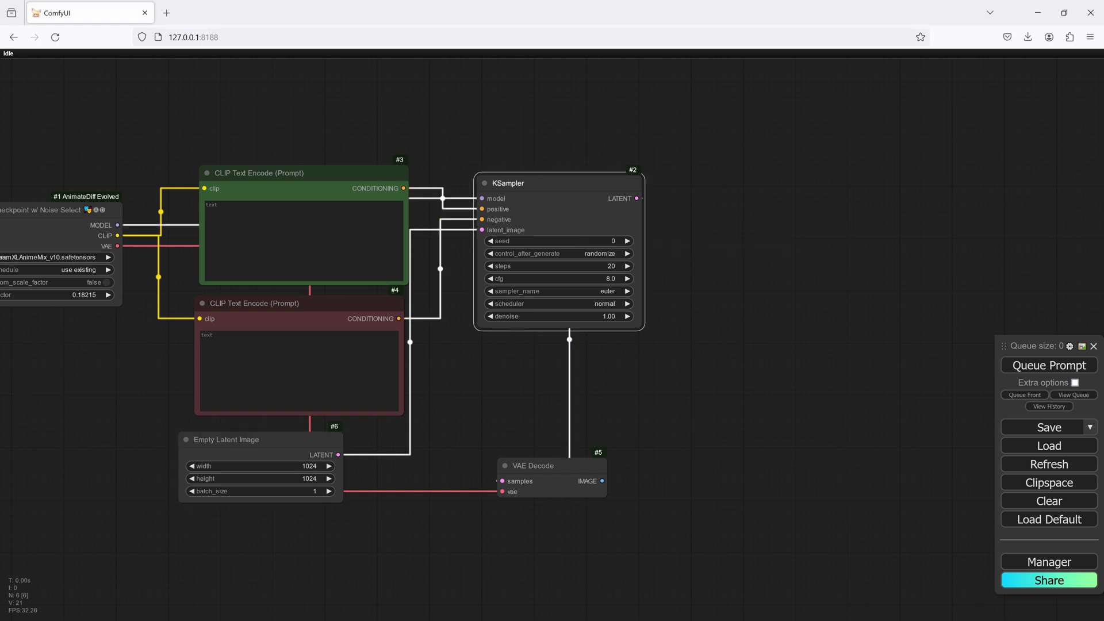
{"action": "left_click", "coordinate": [610, 253]}
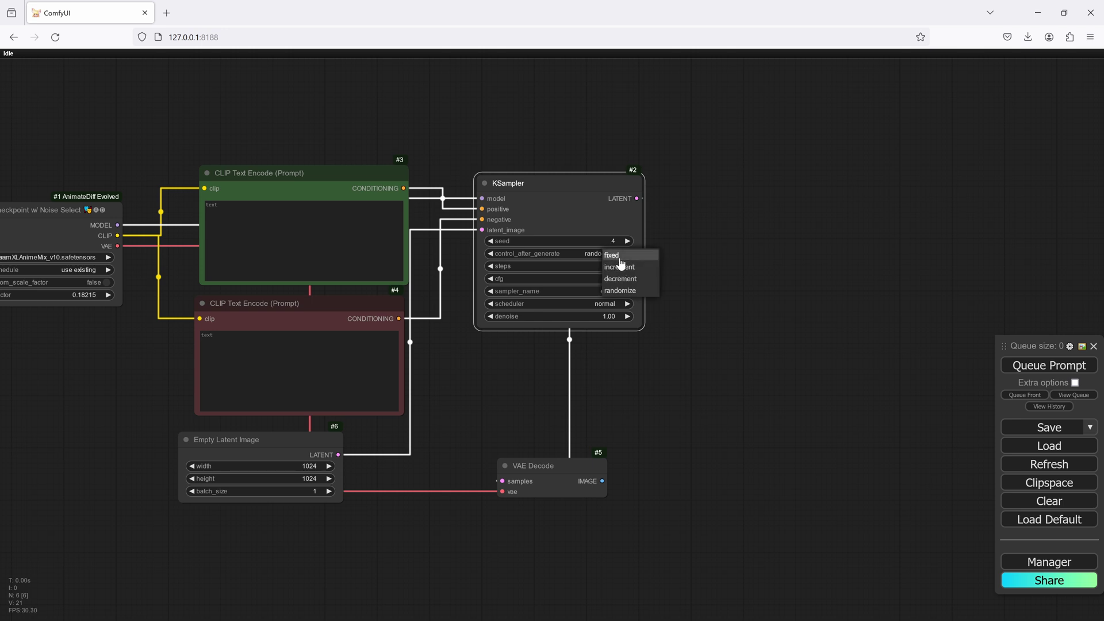
{"action": "left_click", "coordinate": [612, 255]}
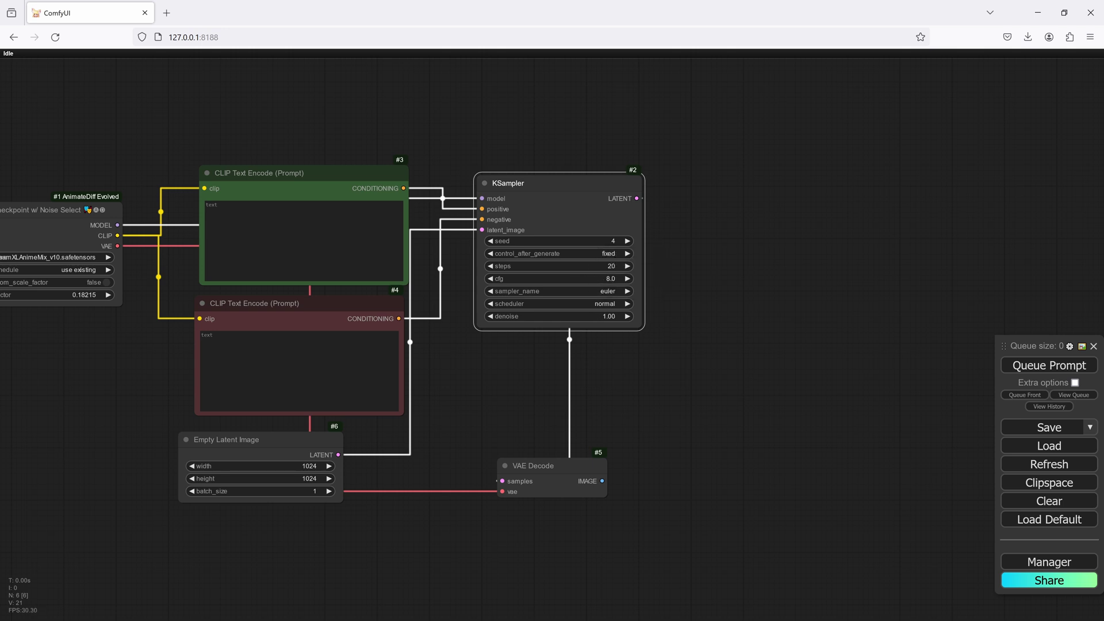
{"action": "left_click", "coordinate": [611, 265]}
{"action": "type", "text": "55"}
{"action": "key", "text": "Return"}
Set KSampler cfg to 4.5, sampler dpmpp_2m and scheduler karras.
{"action": "left_click", "coordinate": [613, 279]}
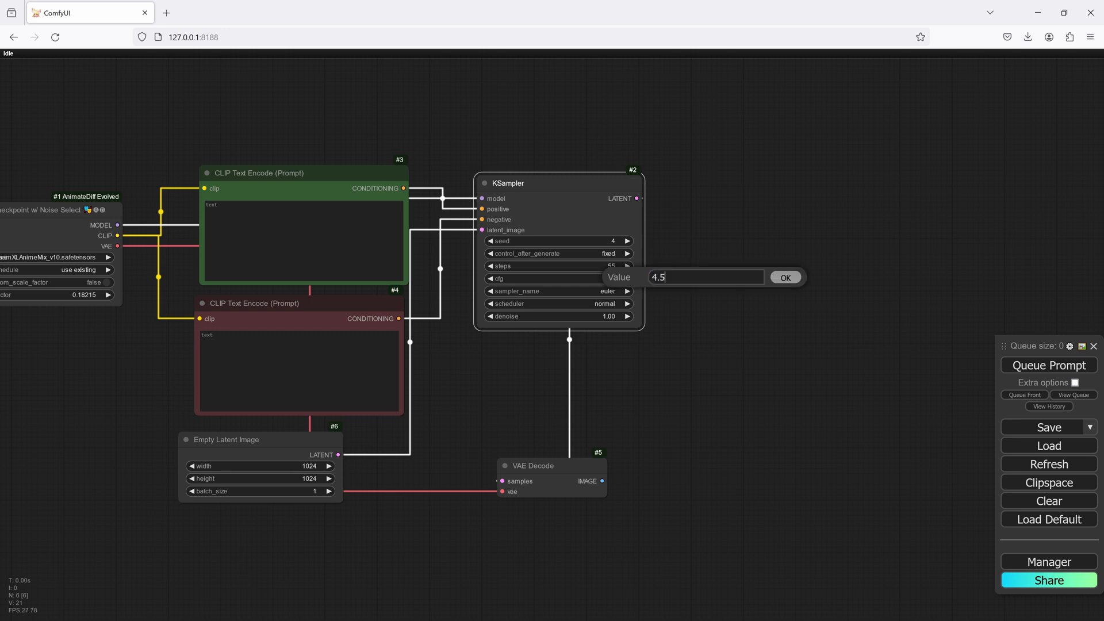
{"action": "key", "text": "Return"}
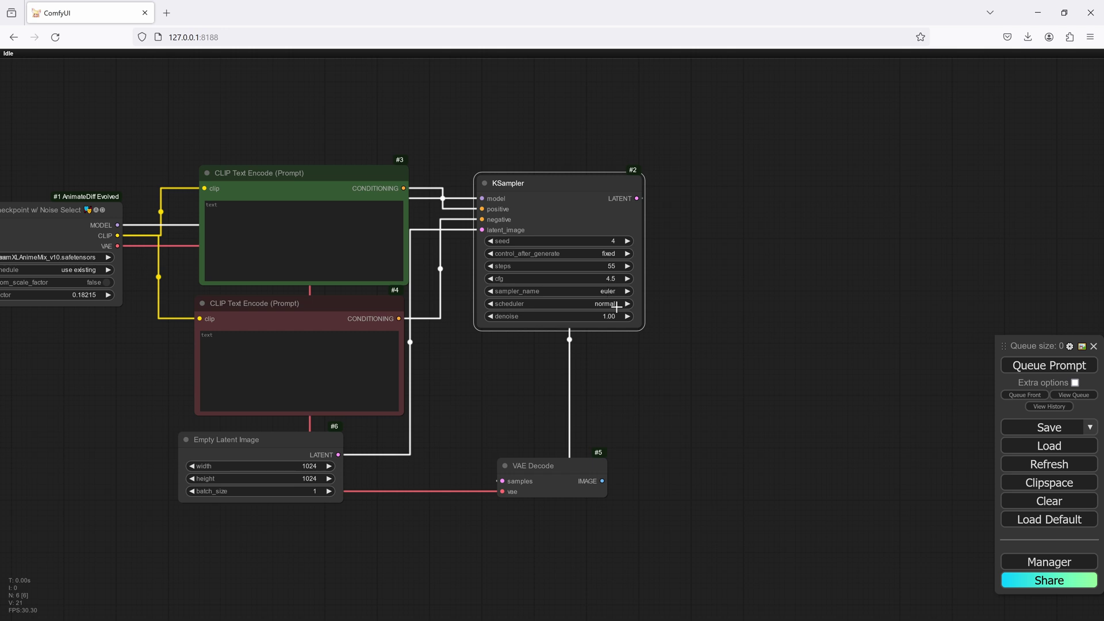
{"action": "left_click", "coordinate": [605, 297]}
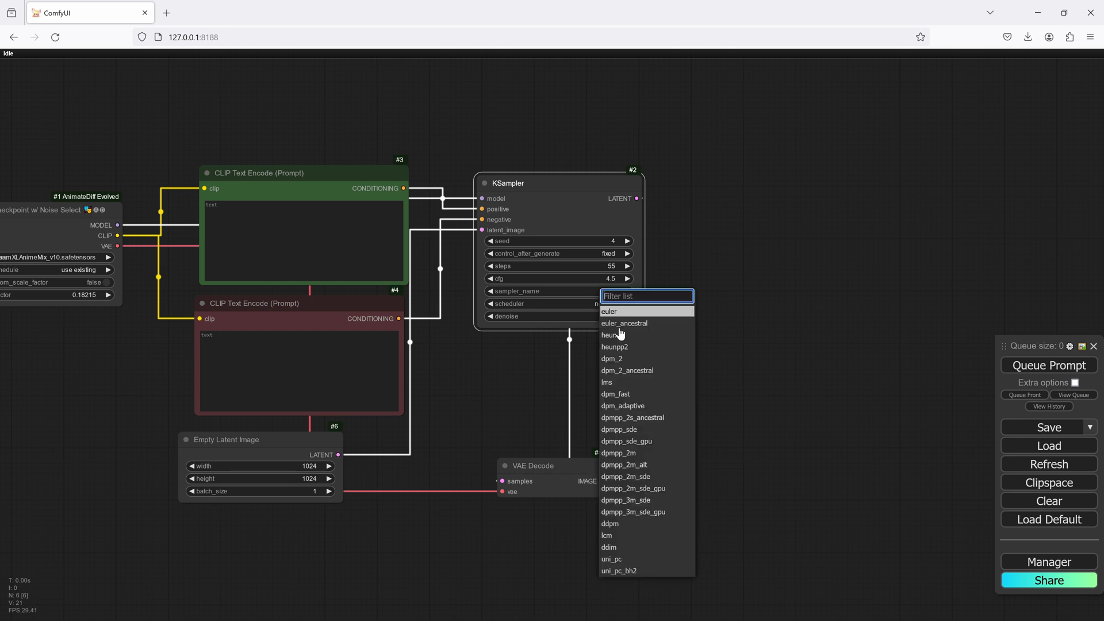
{"action": "left_click", "coordinate": [634, 456]}
{"action": "left_click", "coordinate": [617, 306]}
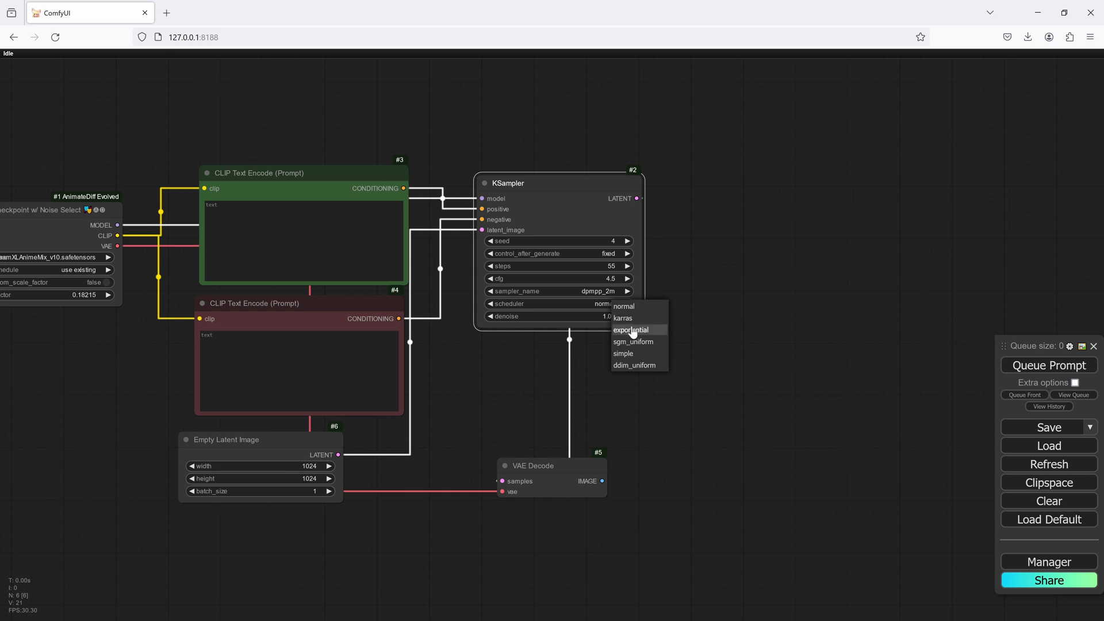
{"action": "left_click", "coordinate": [621, 318]}
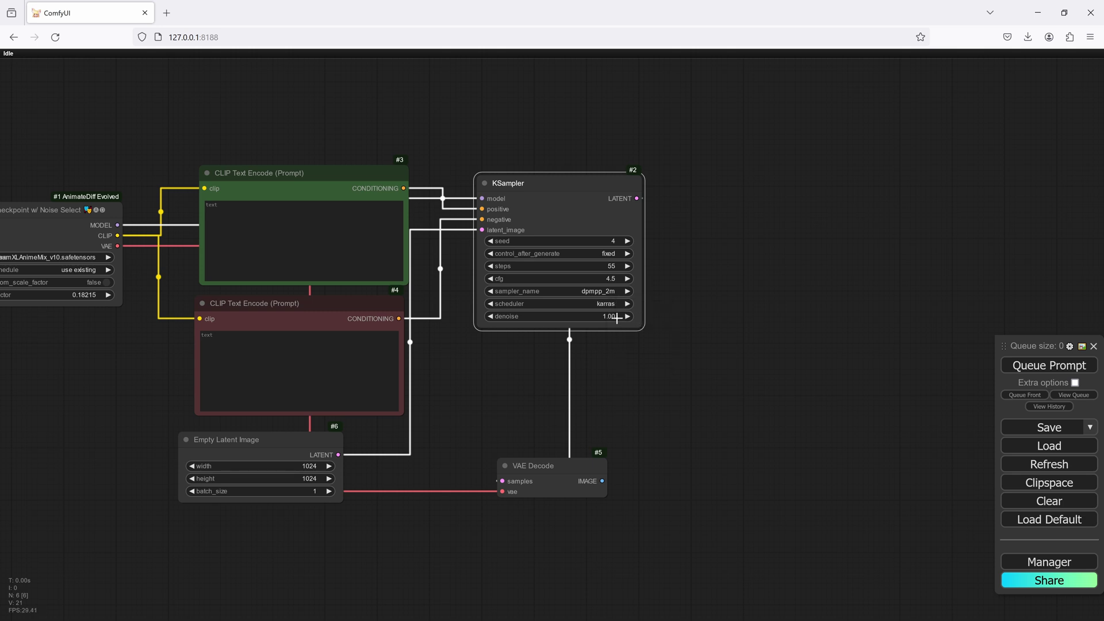
{"action": "left_click_drag", "start_coordinate": [673, 291], "coordinate": [613, 328]}
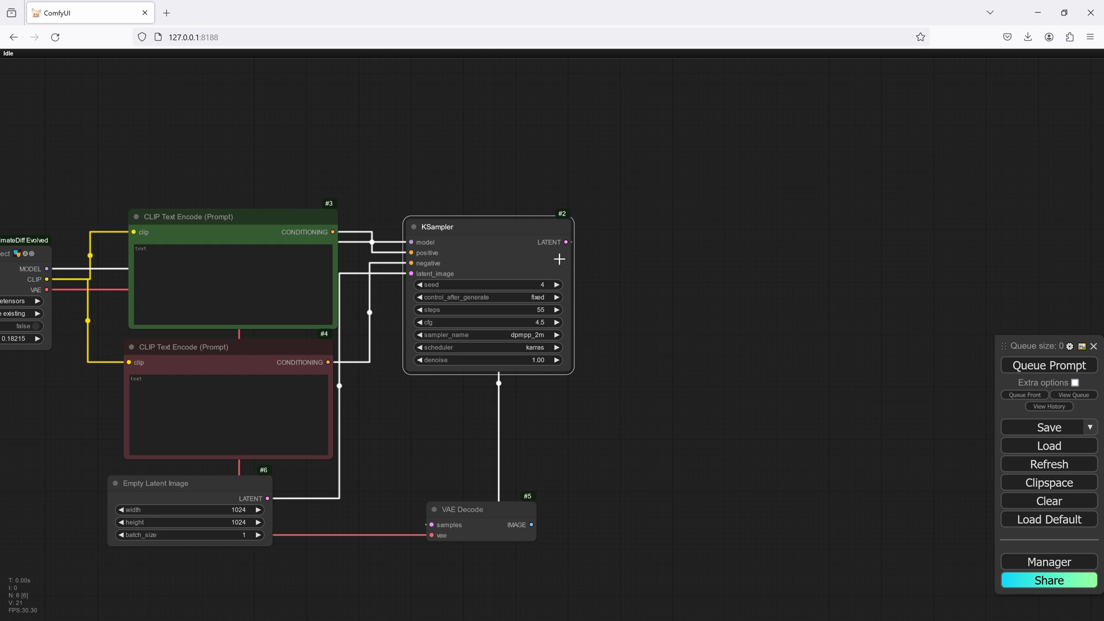
Feed KSampler's latent into an NNLatentUpscale node at upscale 2.00, placed level with the KSampler.
{"action": "left_click_drag", "start_coordinate": [567, 244], "coordinate": [660, 310]}
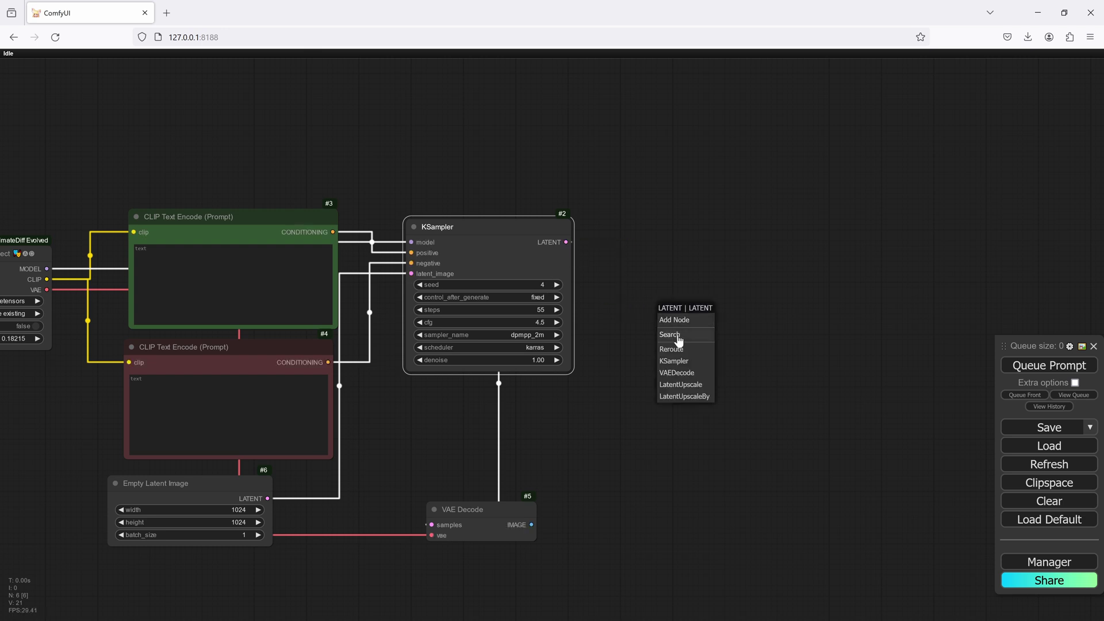
{"action": "left_click", "coordinate": [669, 335]}
{"action": "type", "text": "nn"}
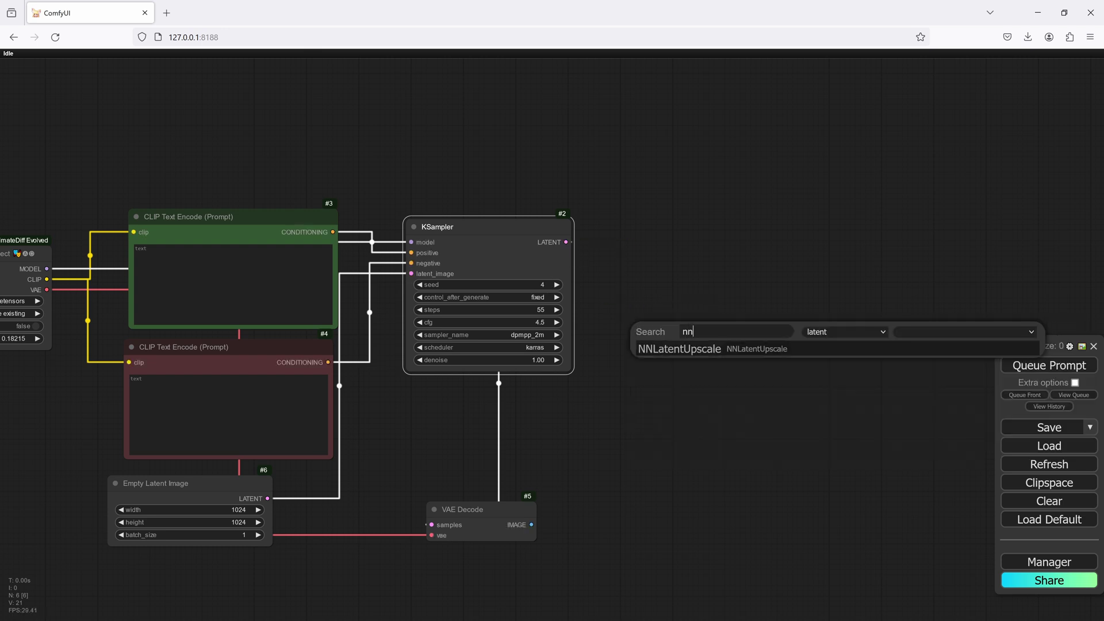
{"action": "left_click", "coordinate": [706, 349]}
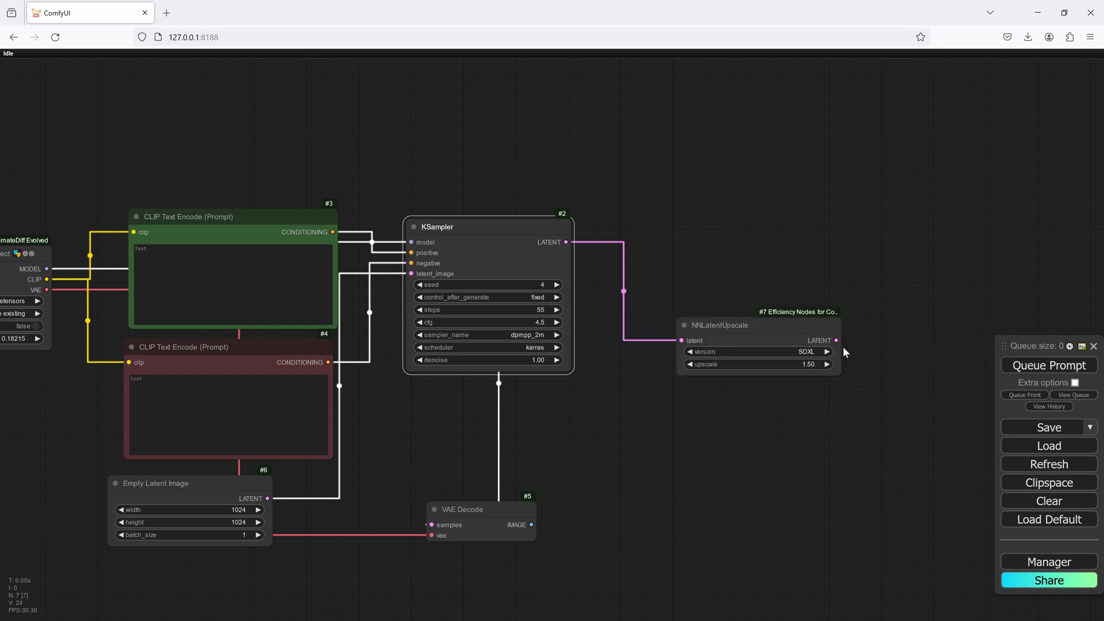
{"action": "left_click_drag", "start_coordinate": [817, 339], "coordinate": [793, 335]}
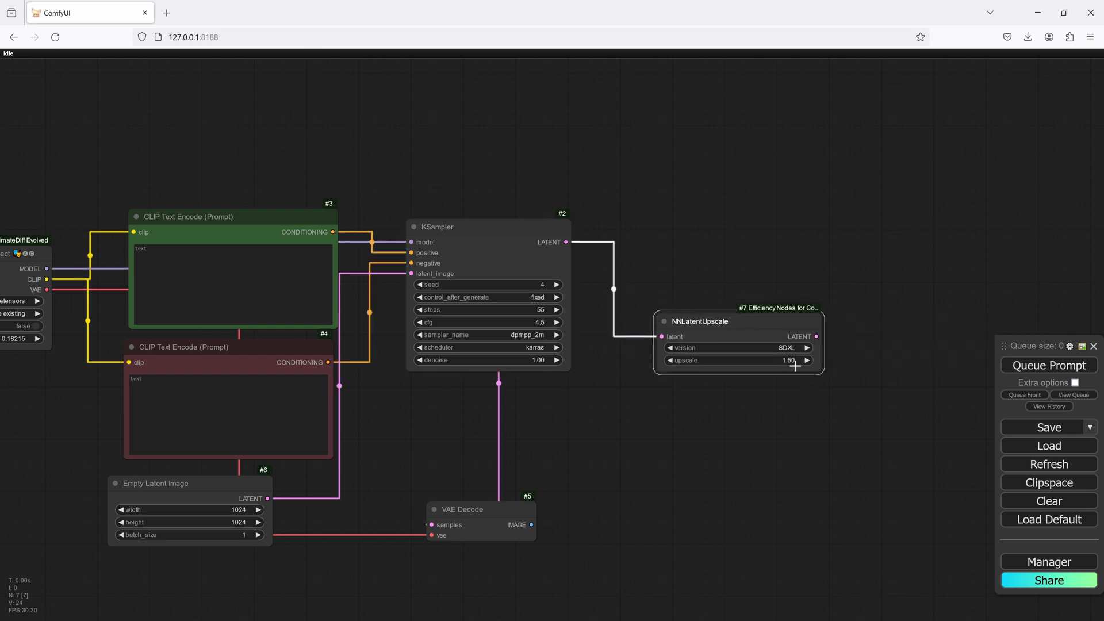
{"action": "left_click", "coordinate": [796, 361]}
{"action": "type", "text": "2"}
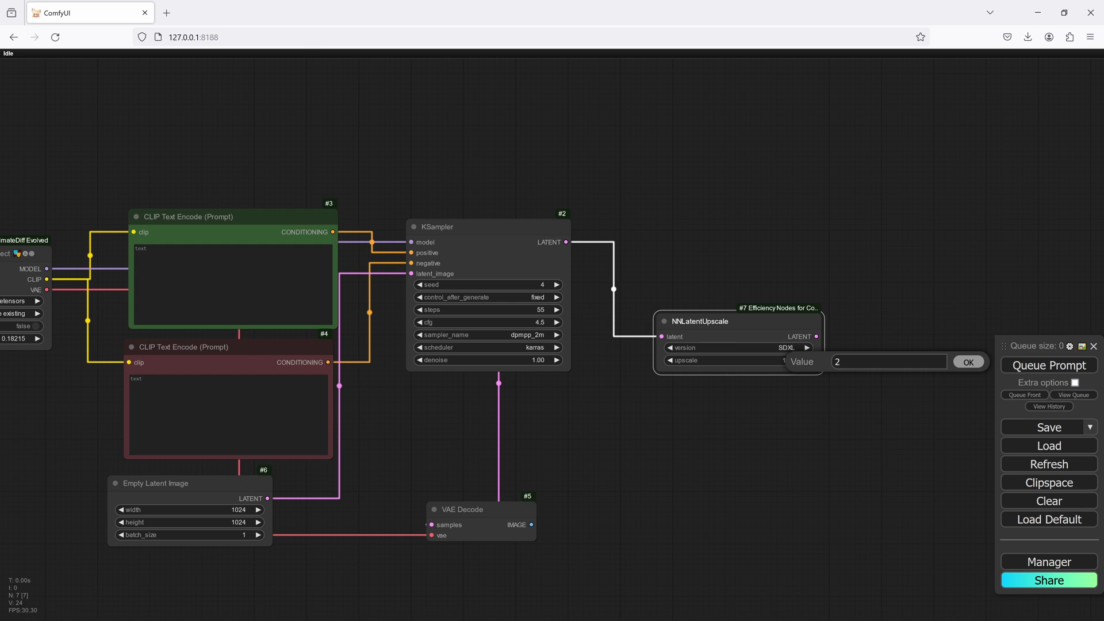
{"action": "key", "text": "Return"}
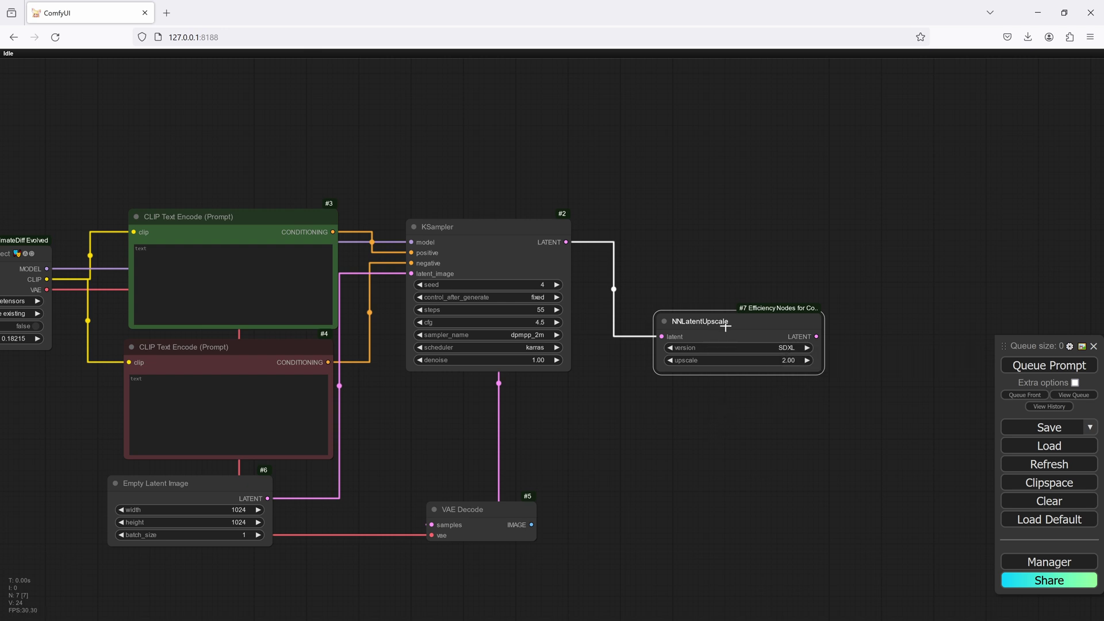
{"action": "left_click_drag", "start_coordinate": [727, 329], "coordinate": [709, 238]}
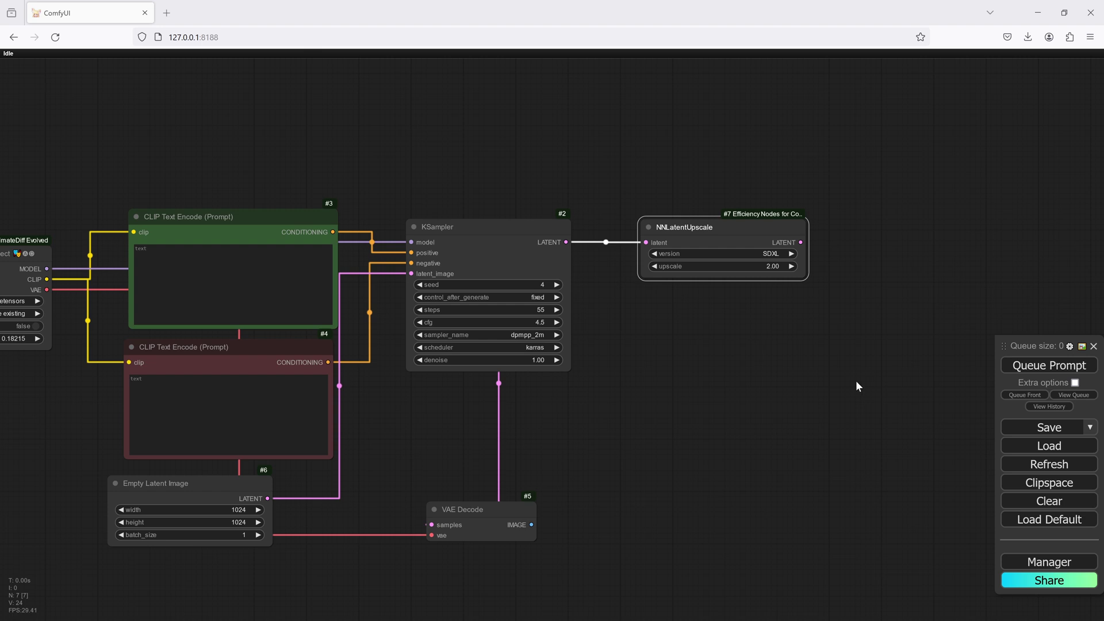
{"action": "left_click_drag", "start_coordinate": [657, 464], "coordinate": [681, 399]}
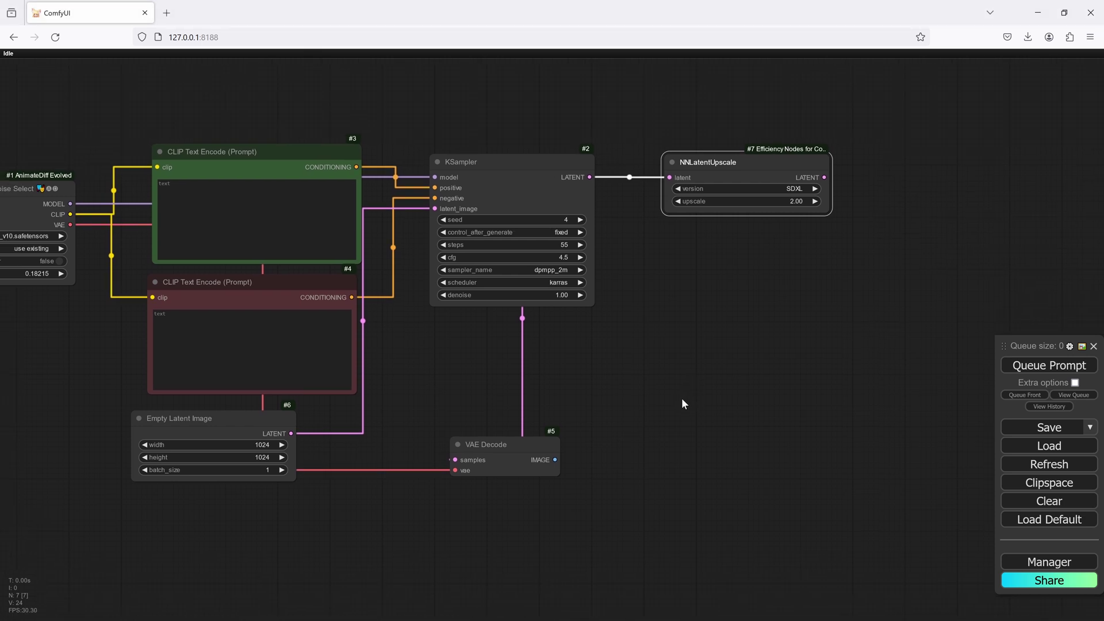
{"action": "left_click_drag", "start_coordinate": [554, 460], "coordinate": [407, 511]}
Pass the decoded image into Upscale Image (using Model) with a Load Upscale Model node for 4x-AnimeSharp.pth.
{"action": "left_click", "coordinate": [403, 519]}
{"action": "type", "text": "upsc"}
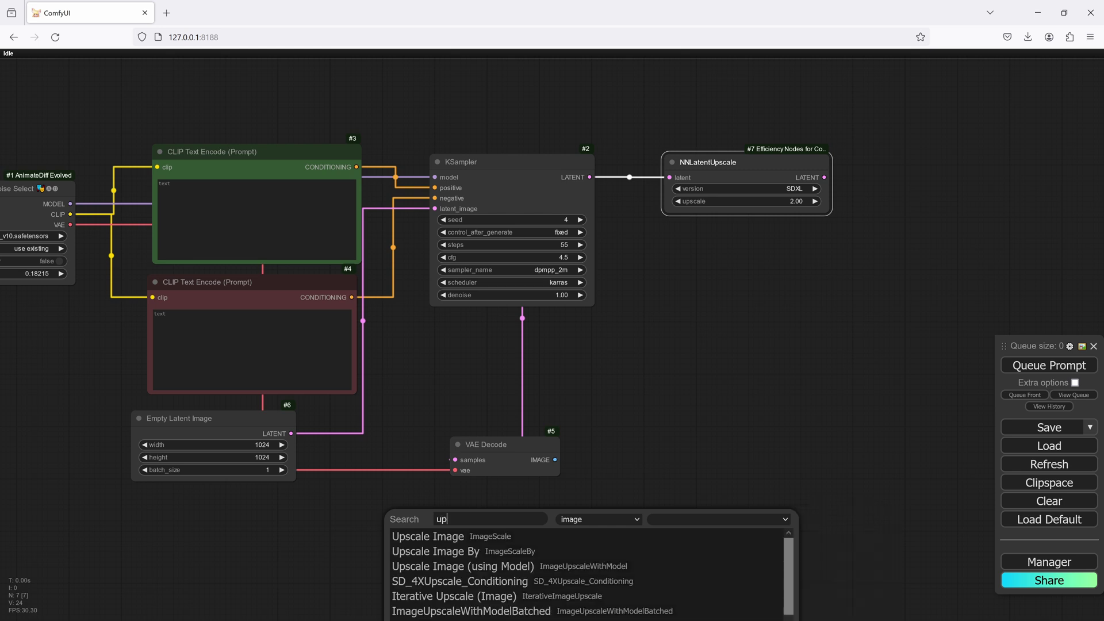
{"action": "left_click", "coordinate": [511, 568]}
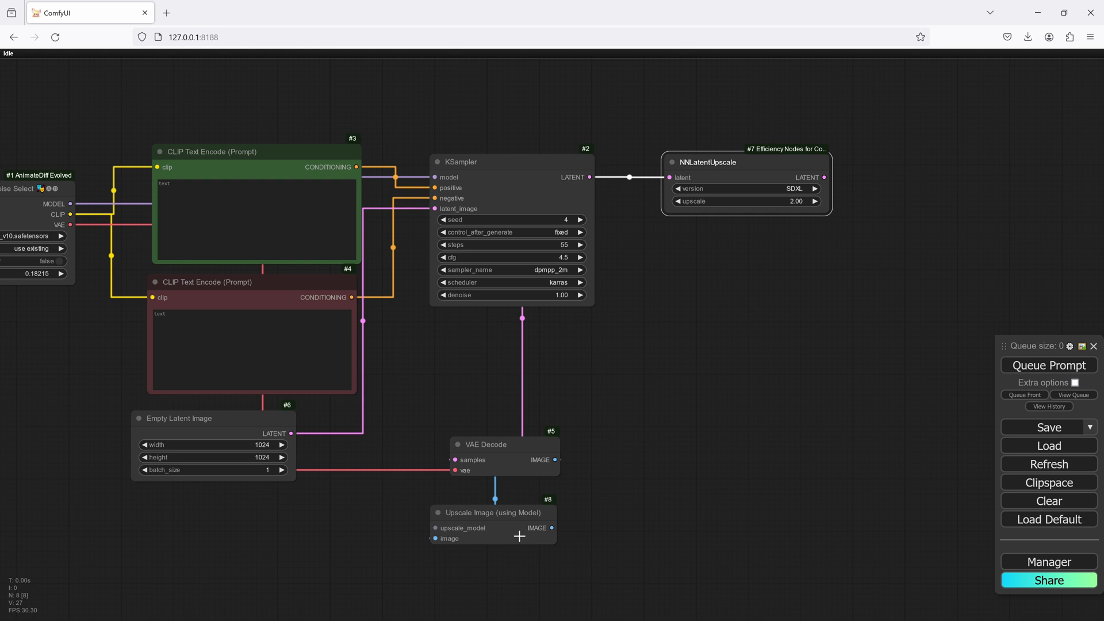
{"action": "left_click_drag", "start_coordinate": [435, 528], "coordinate": [363, 529]}
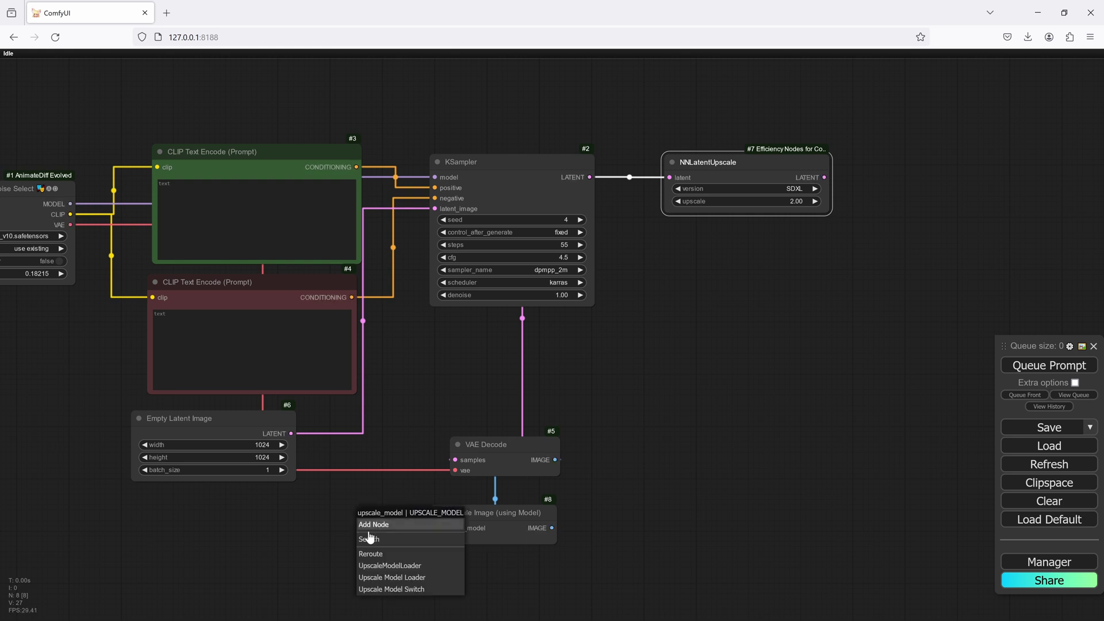
{"action": "left_click", "coordinate": [432, 567]}
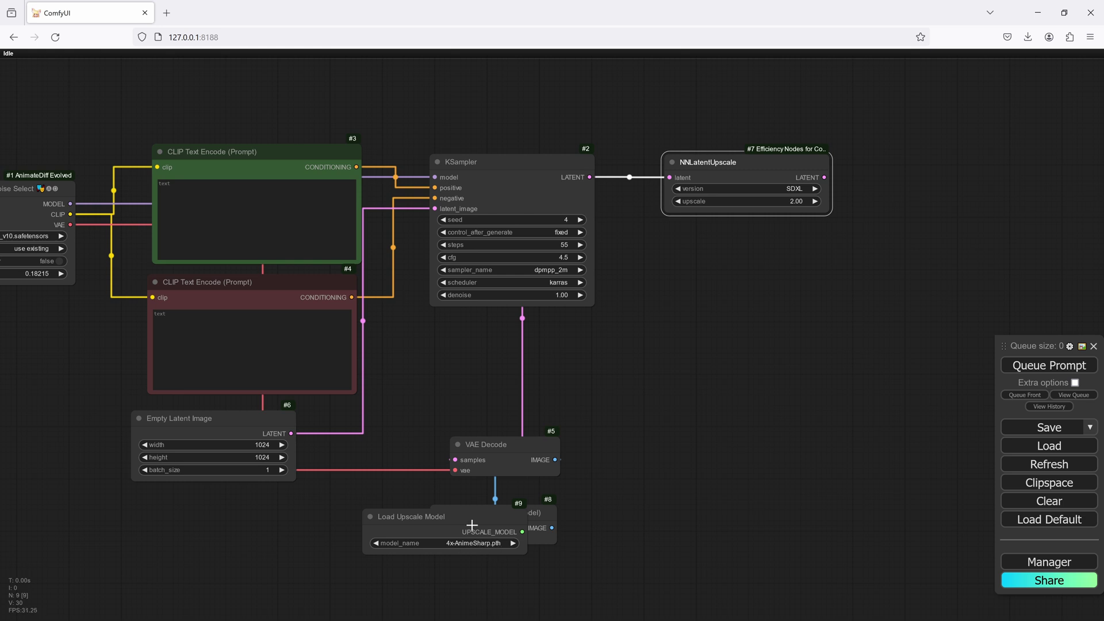
{"action": "left_click_drag", "start_coordinate": [472, 525], "coordinate": [340, 521]}
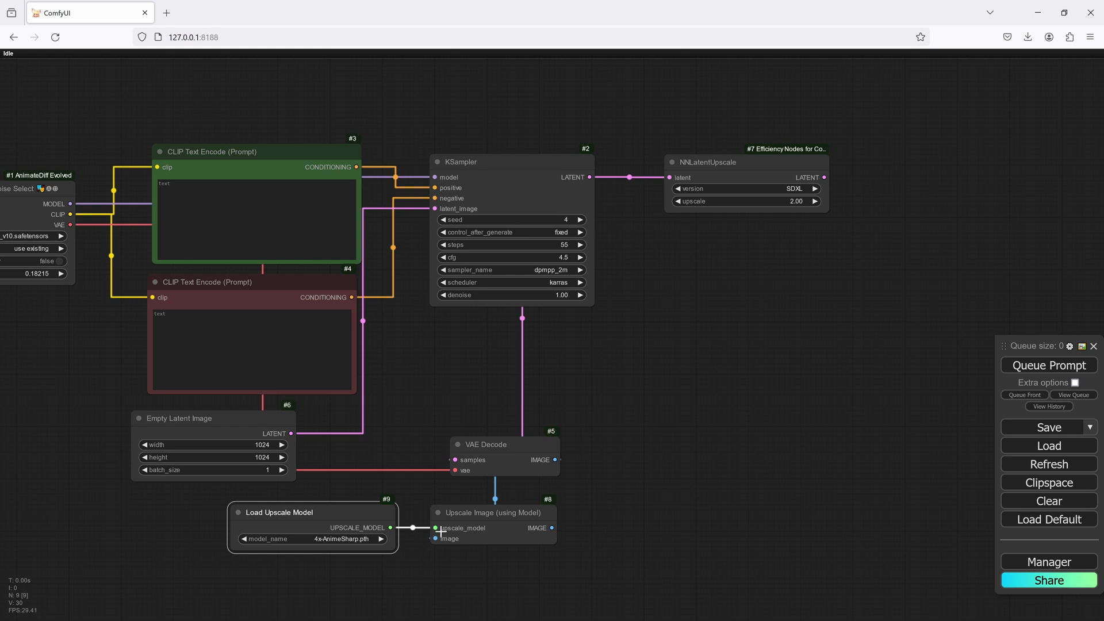
{"action": "mouse_move", "coordinate": [475, 519]}
{"action": "left_mouse_down"}
{"action": "mouse_move", "coordinate": [513, 516]}
{"action": "mouse_move", "coordinate": [487, 514]}
{"action": "left_mouse_up"}
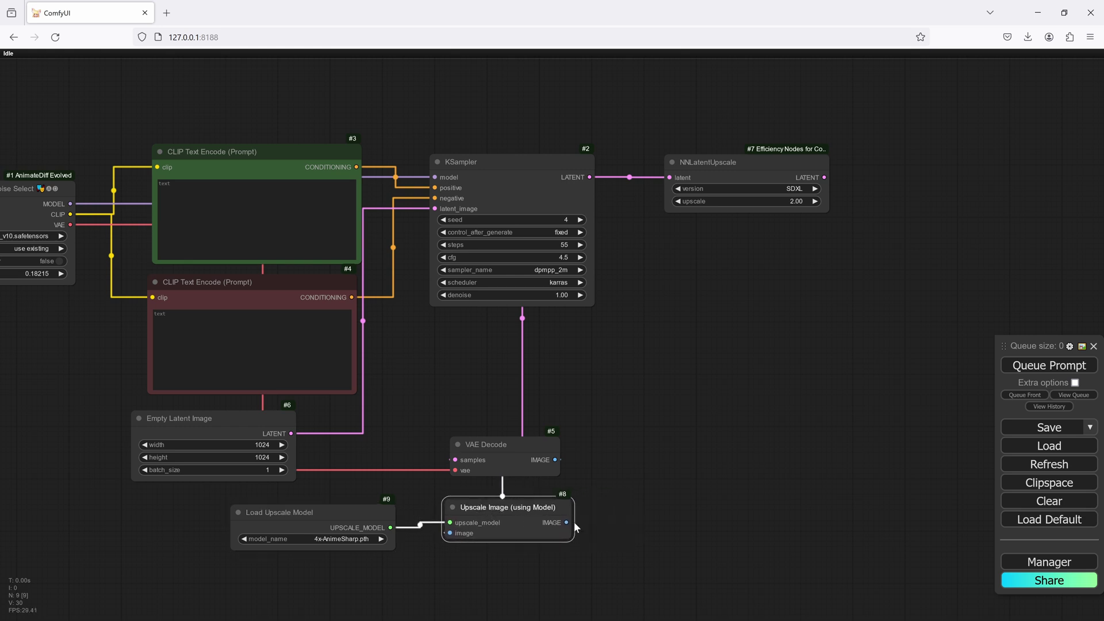
Add Upscale Image By after the model upscaler with scale_by 0.50.
{"action": "left_click_drag", "start_coordinate": [567, 523], "coordinate": [610, 524]}
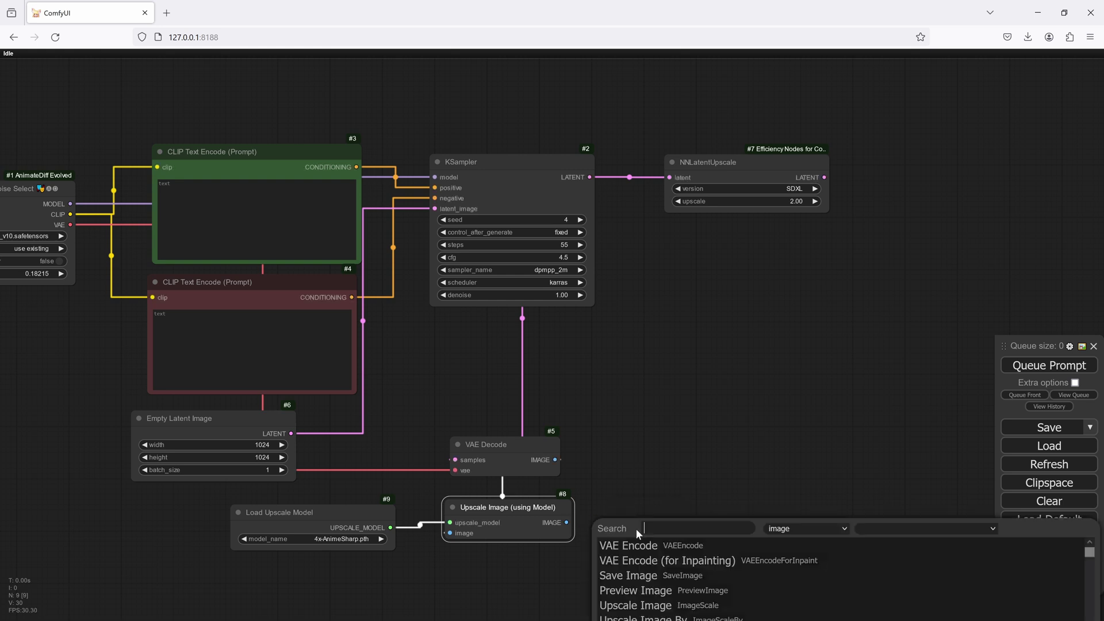
{"action": "type", "text": "upscale image"}
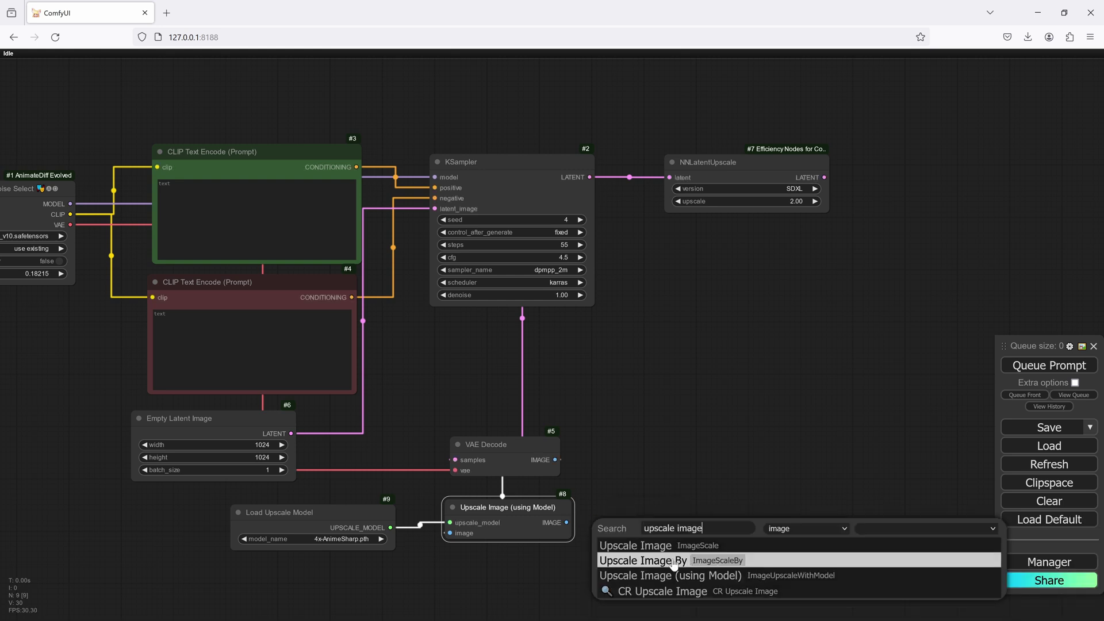
{"action": "left_click", "coordinate": [673, 561]}
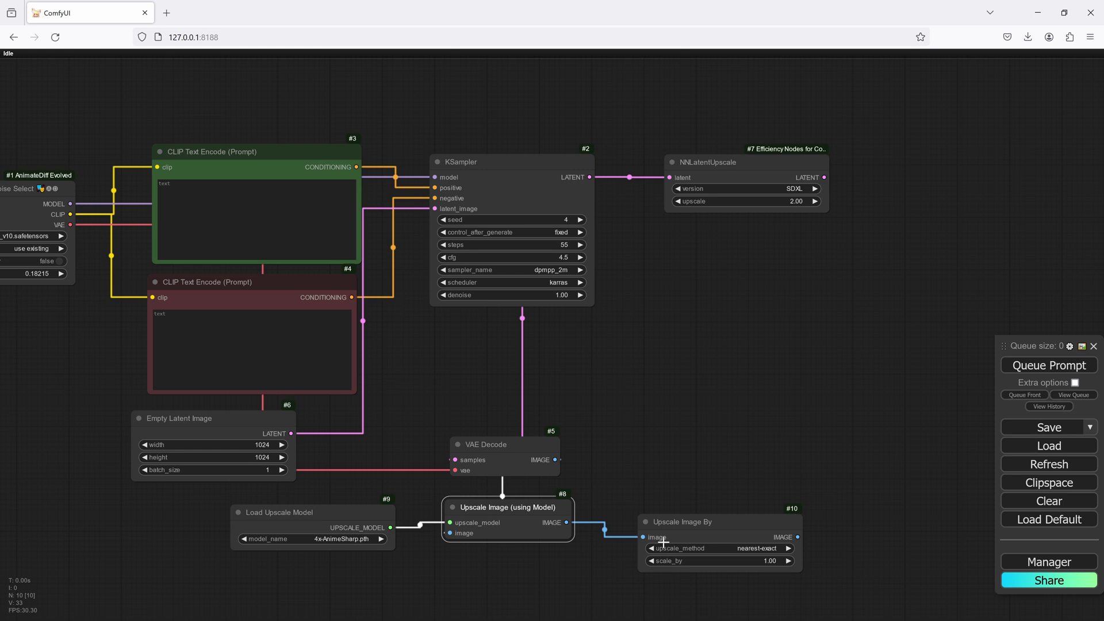
{"action": "left_click", "coordinate": [737, 559]}
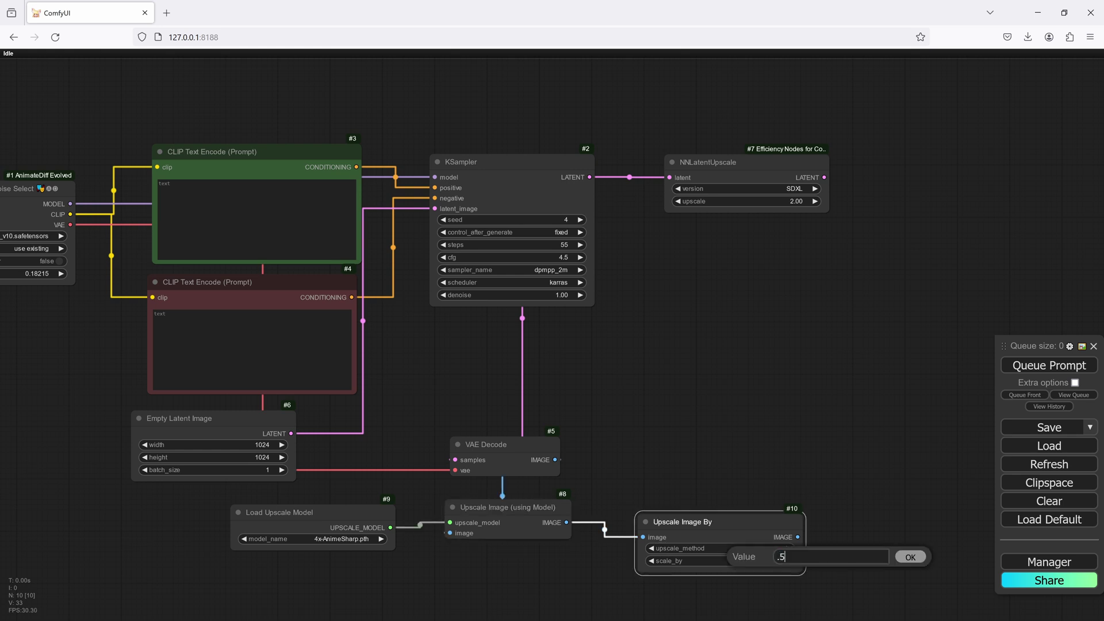
{"action": "type", "text": ".5"}
{"action": "key", "text": "Return"}
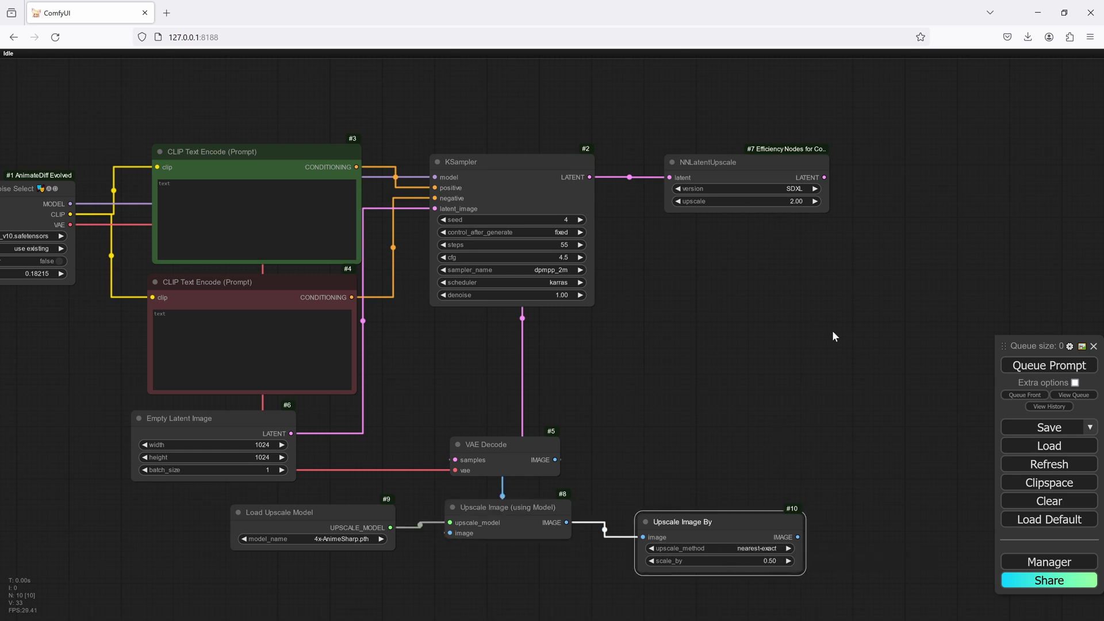
Add a VAE Encode fed by Upscale Image By's output and line up the upscale chain nodes.
{"action": "left_click_drag", "start_coordinate": [797, 541], "coordinate": [743, 463]}
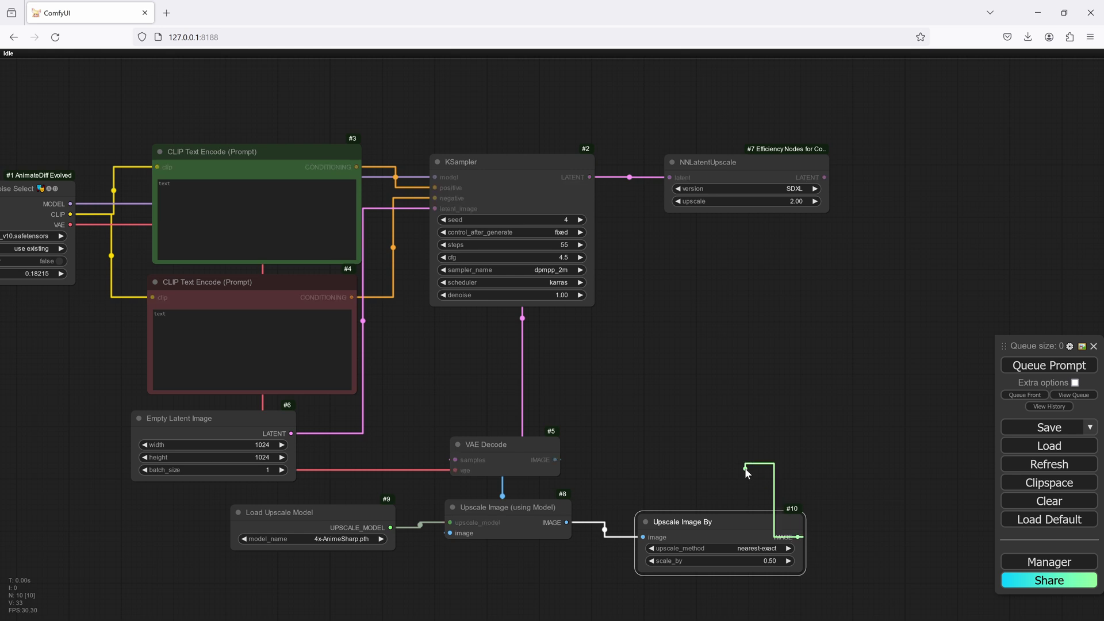
{"action": "left_click", "coordinate": [776, 511]}
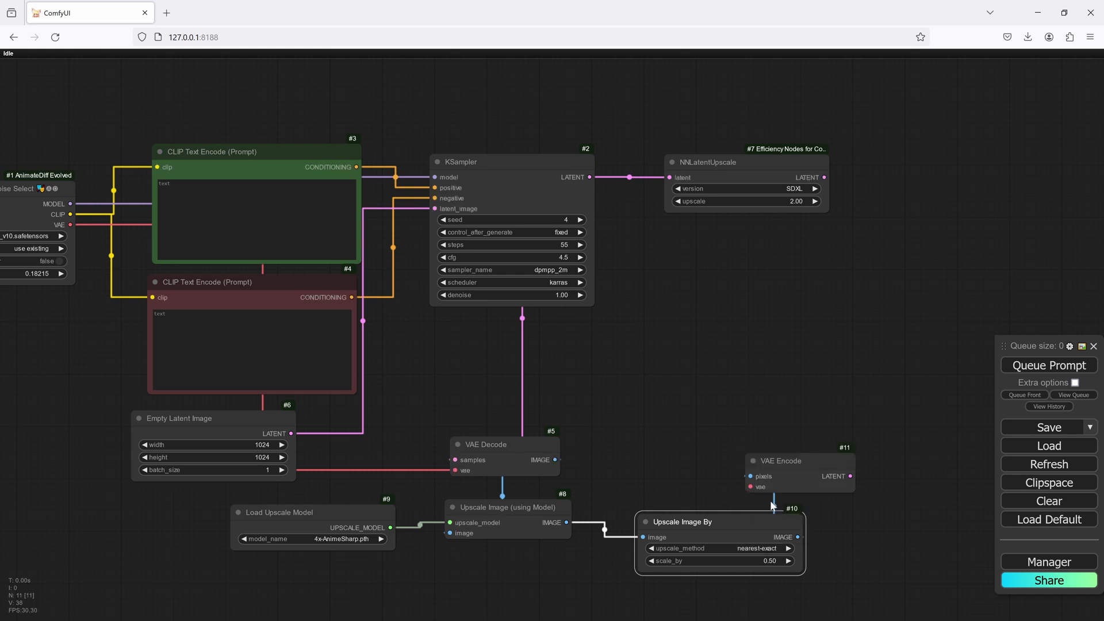
{"action": "left_click_drag", "start_coordinate": [699, 486], "coordinate": [531, 479]}
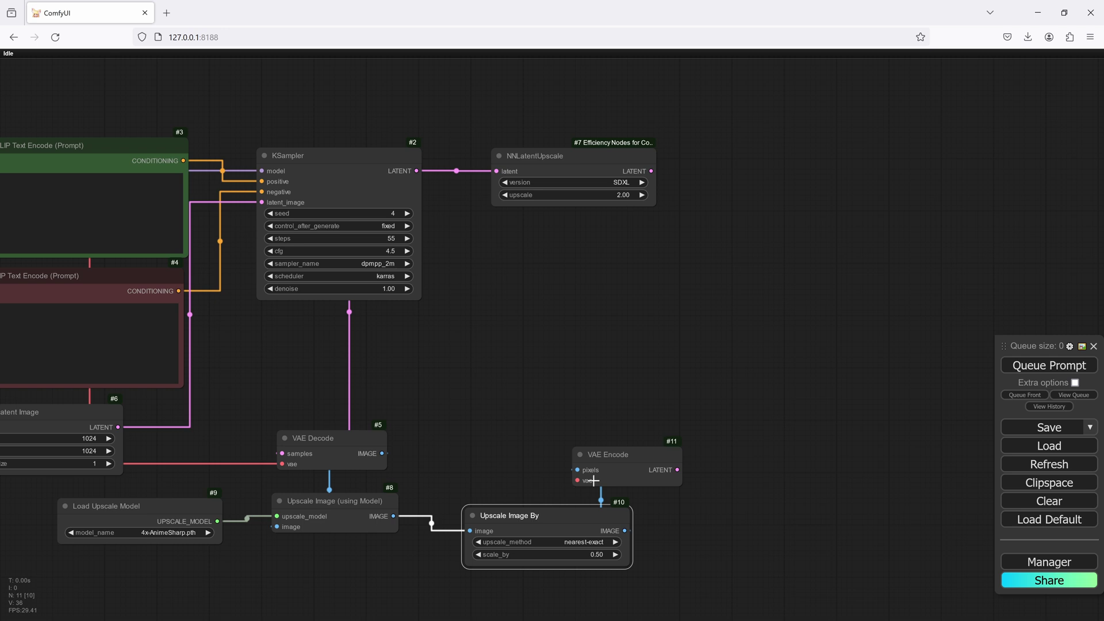
{"action": "left_click_drag", "start_coordinate": [569, 529], "coordinate": [360, 577]}
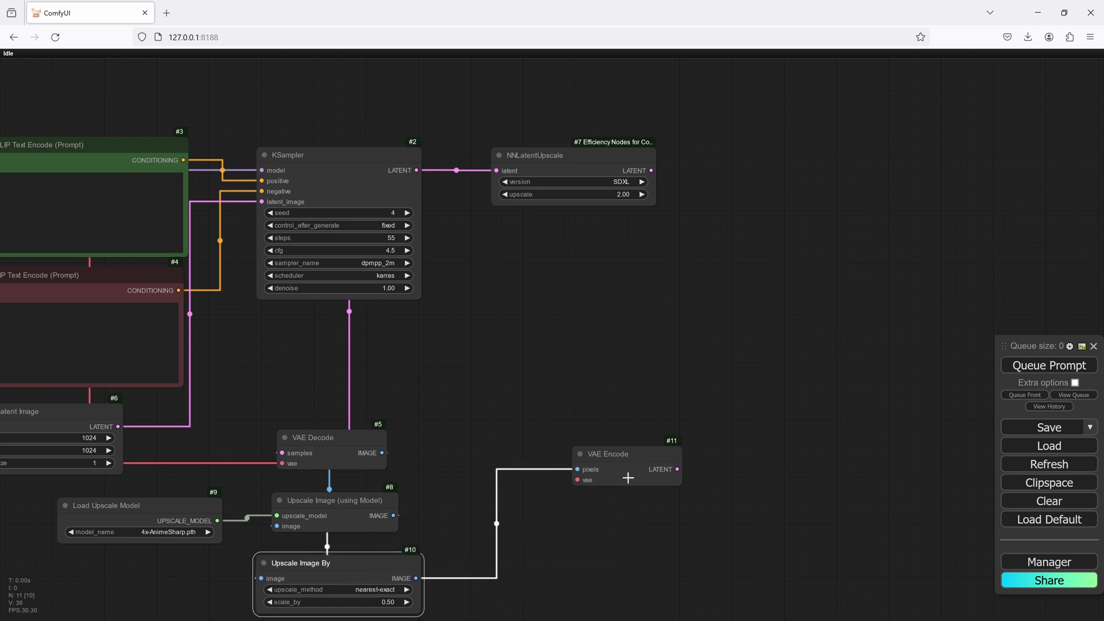
{"action": "left_click_drag", "start_coordinate": [608, 459], "coordinate": [553, 458]}
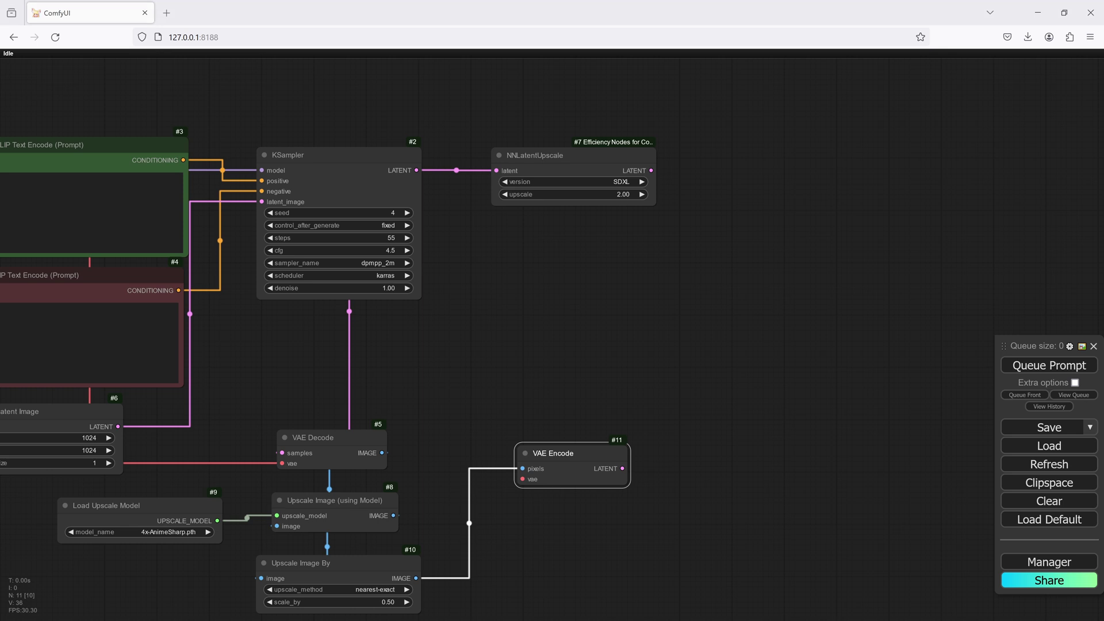
{"action": "left_click", "coordinate": [336, 162]}
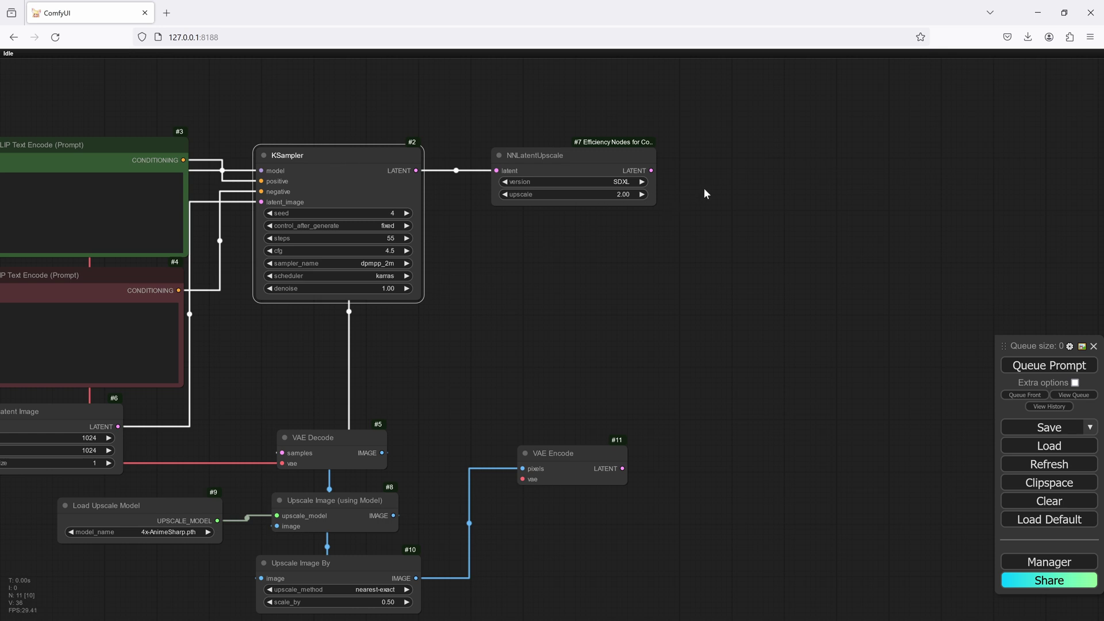
Paste two KSampler copies, fed by NNLatentUpscale's latent and VAE Encode's latent respectively.
{"action": "key", "text": "ctrl+shift+v"}
{"action": "left_click_drag", "start_coordinate": [749, 190], "coordinate": [740, 175]}
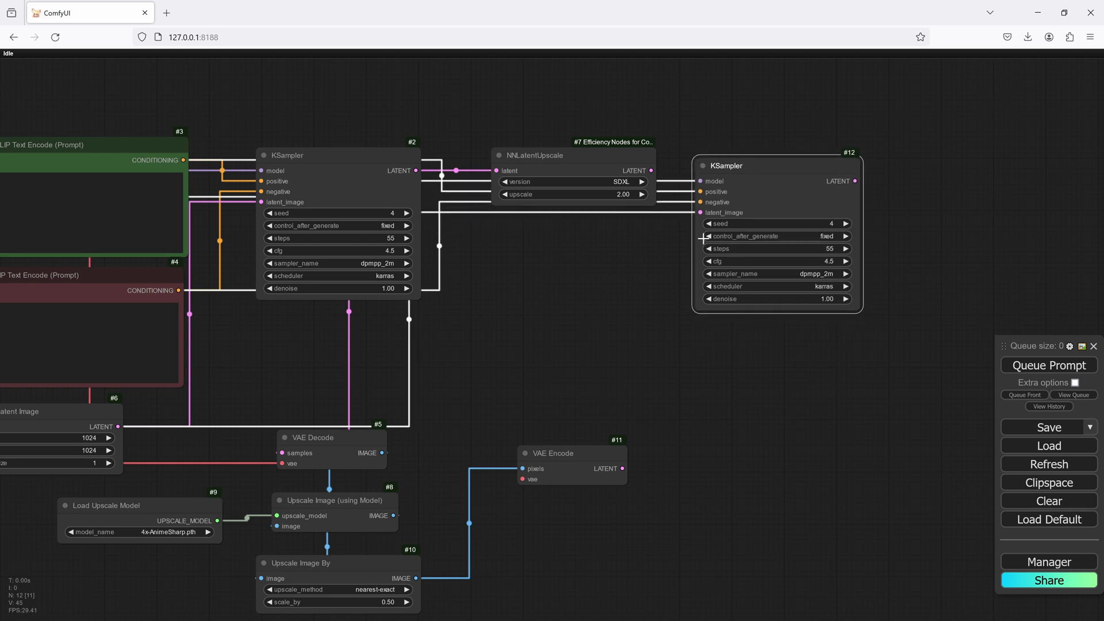
{"action": "left_click_drag", "start_coordinate": [651, 171], "coordinate": [695, 213]}
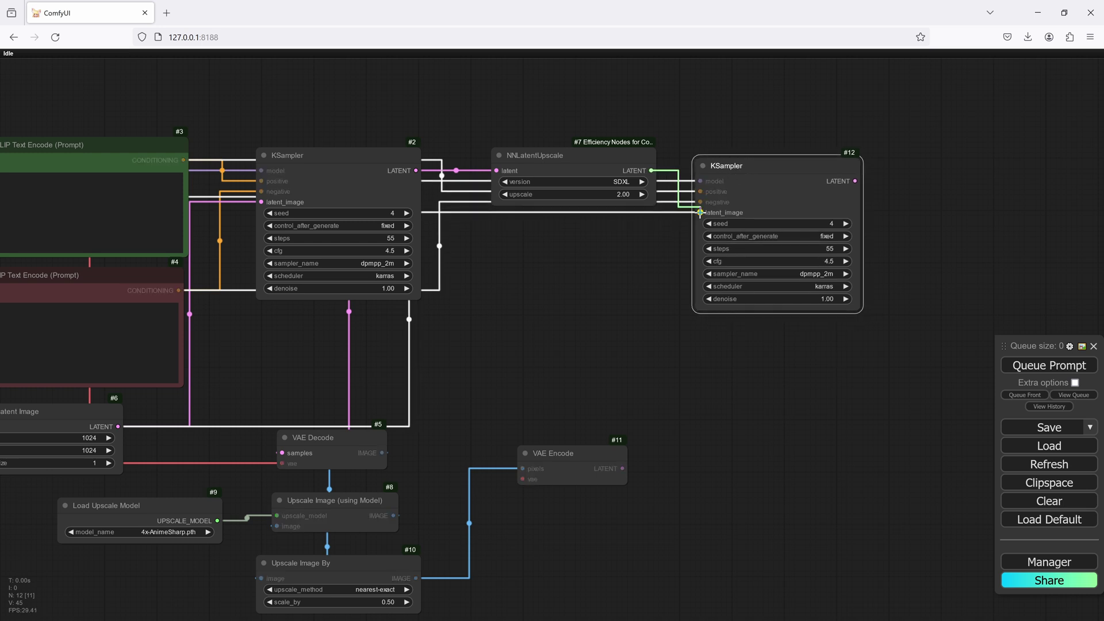
{"action": "key", "text": "ctrl+shift+v"}
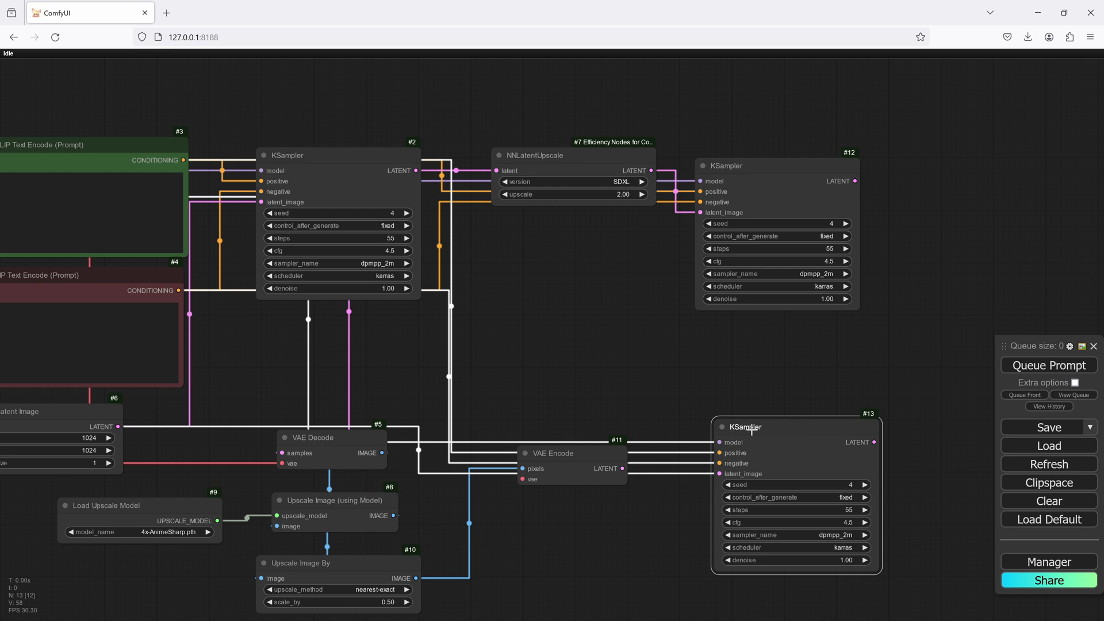
{"action": "left_click_drag", "start_coordinate": [751, 428], "coordinate": [742, 444]}
{"action": "left_click_drag", "start_coordinate": [619, 468], "coordinate": [712, 489]}
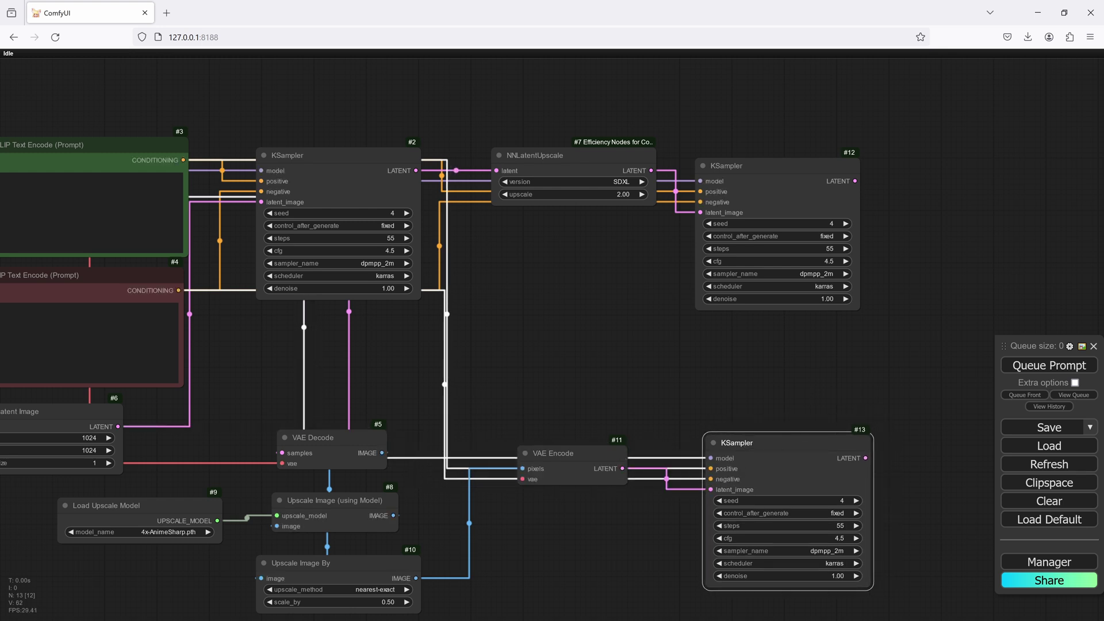
Set both refining seeds to 5, and give the latent-branch sampler denoise 0.45 and 30 steps.
{"action": "left_click", "coordinate": [845, 223]}
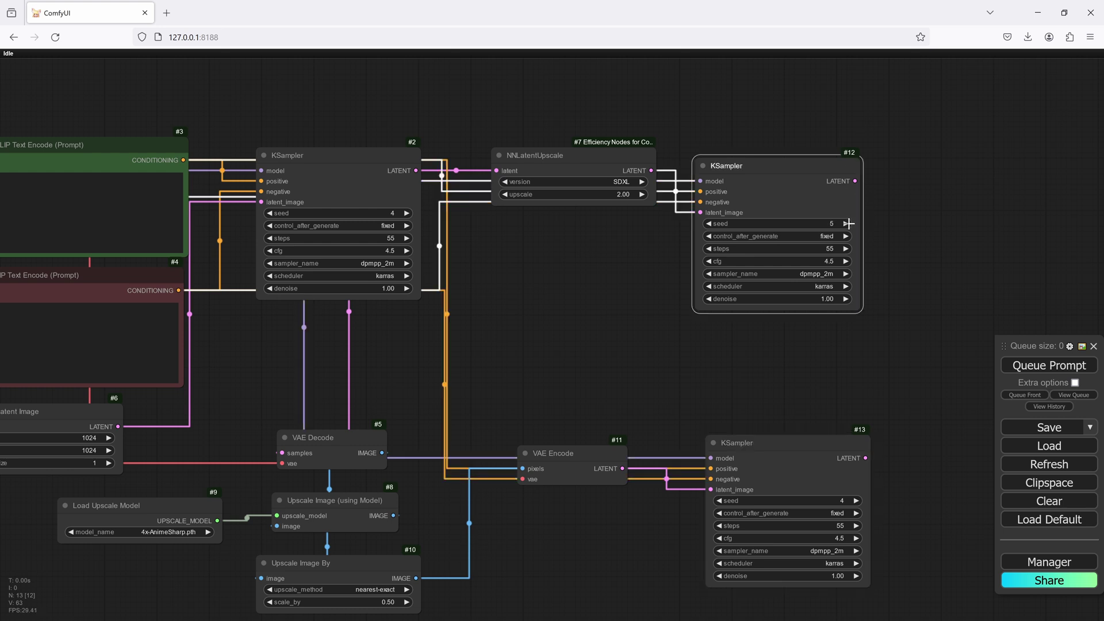
{"action": "left_click", "coordinate": [856, 500]}
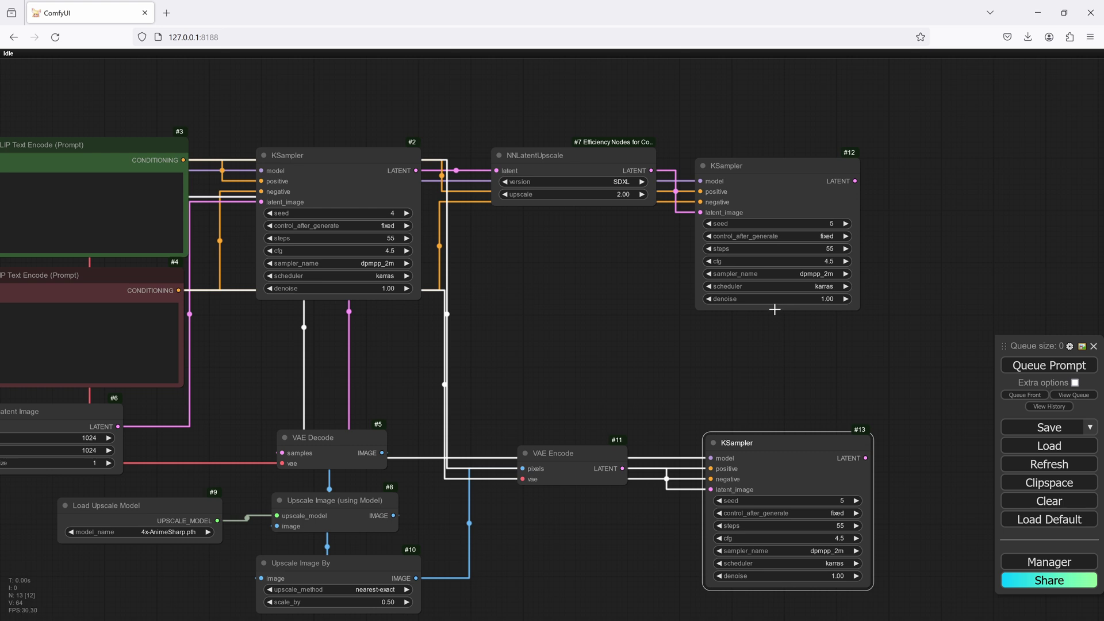
{"action": "left_click", "coordinate": [809, 298]}
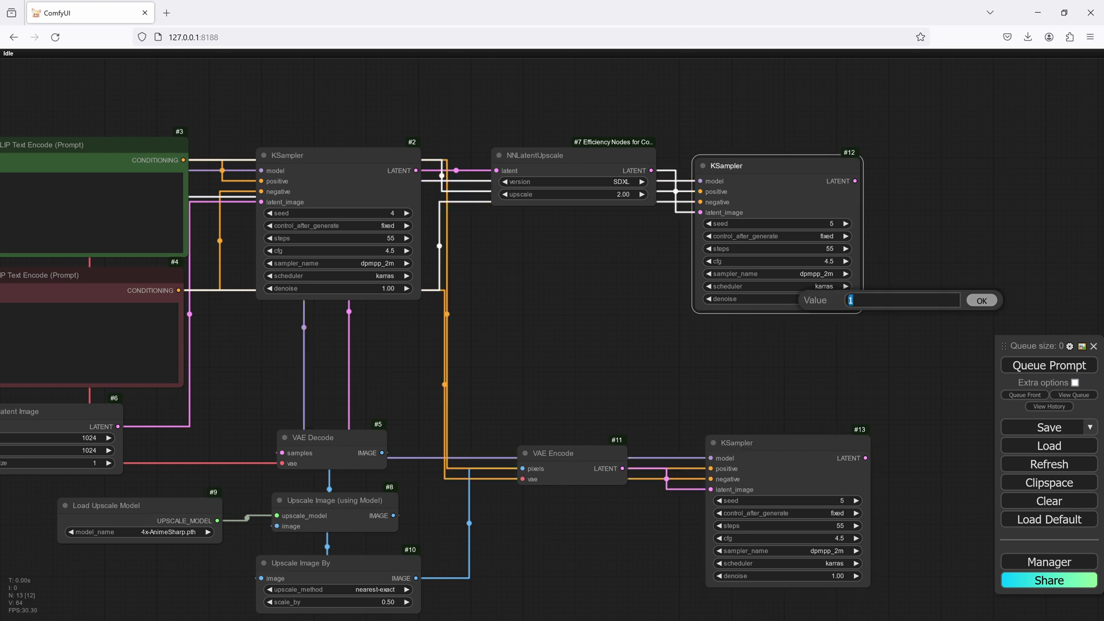
{"action": "key", "text": "Return"}
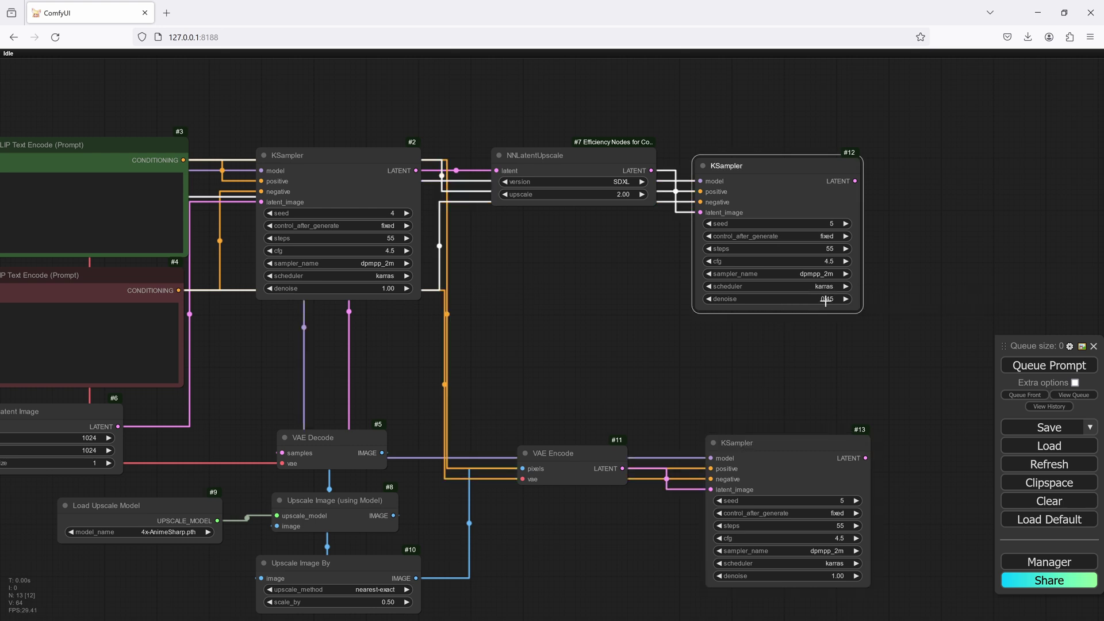
{"action": "left_click", "coordinate": [838, 247]}
{"action": "type", "text": "30"}
{"action": "key", "text": "Return"}
Give the lower refining KSampler denoise 0.45 and 15 steps.
{"action": "left_click_drag", "start_coordinate": [848, 392], "coordinate": [817, 315]}
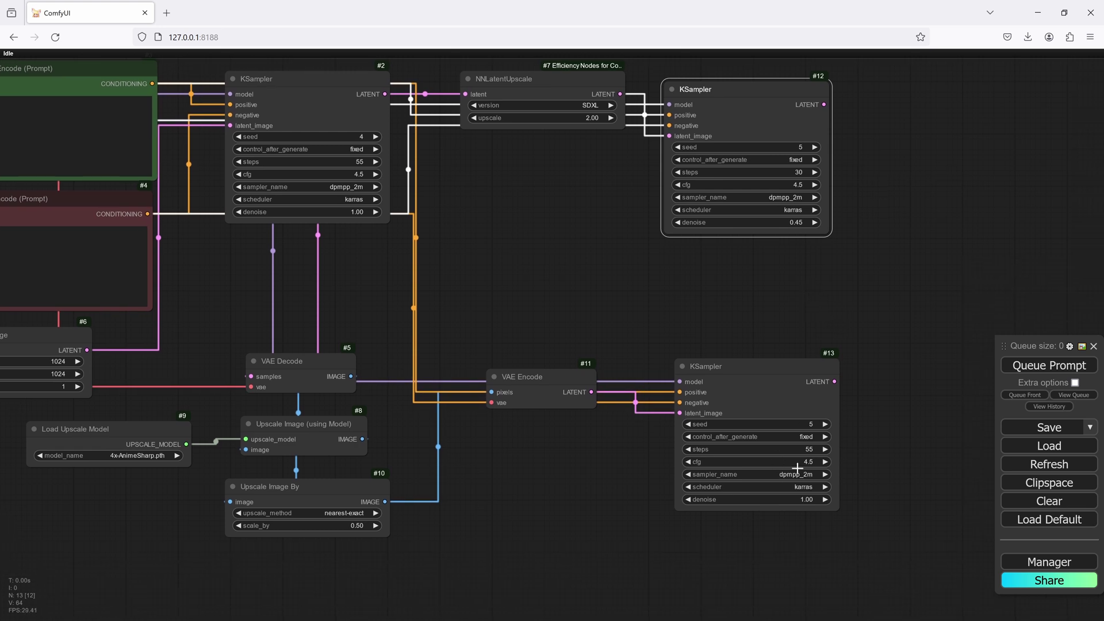
{"action": "left_click", "coordinate": [796, 500]}
{"action": "type", "text": "."}
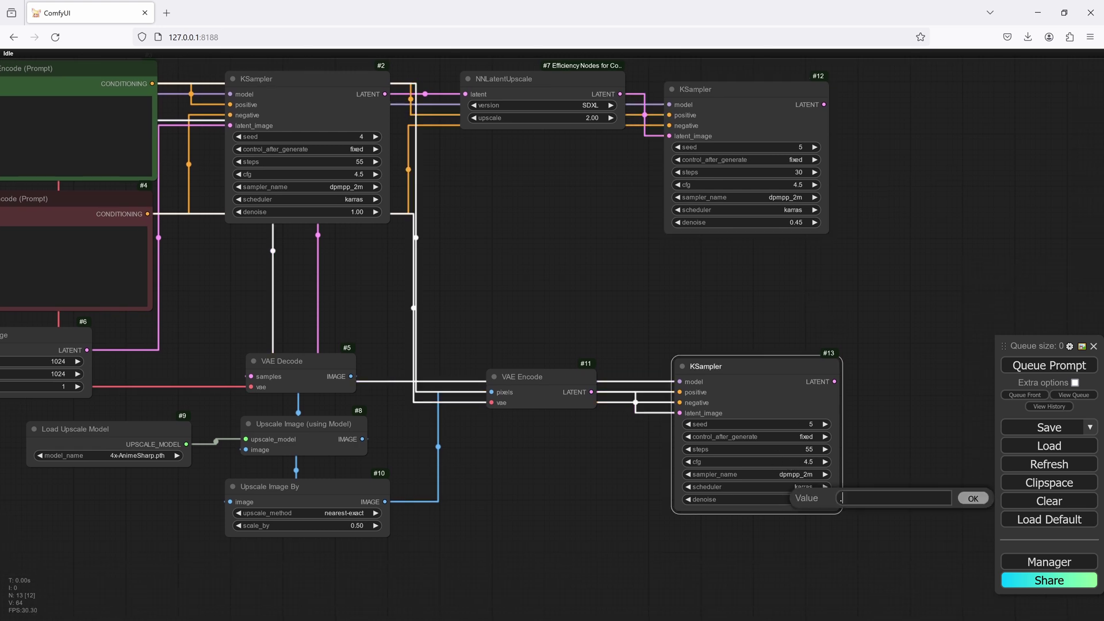
{"action": "type", "text": "45"}
{"action": "key", "text": "Return"}
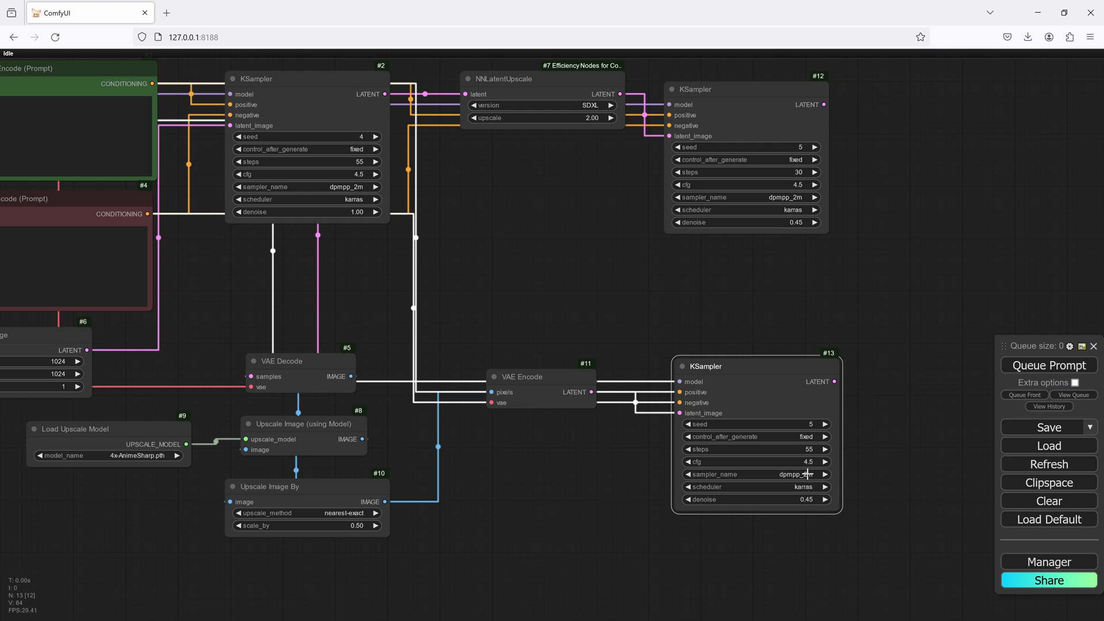
{"action": "left_click", "coordinate": [806, 450]}
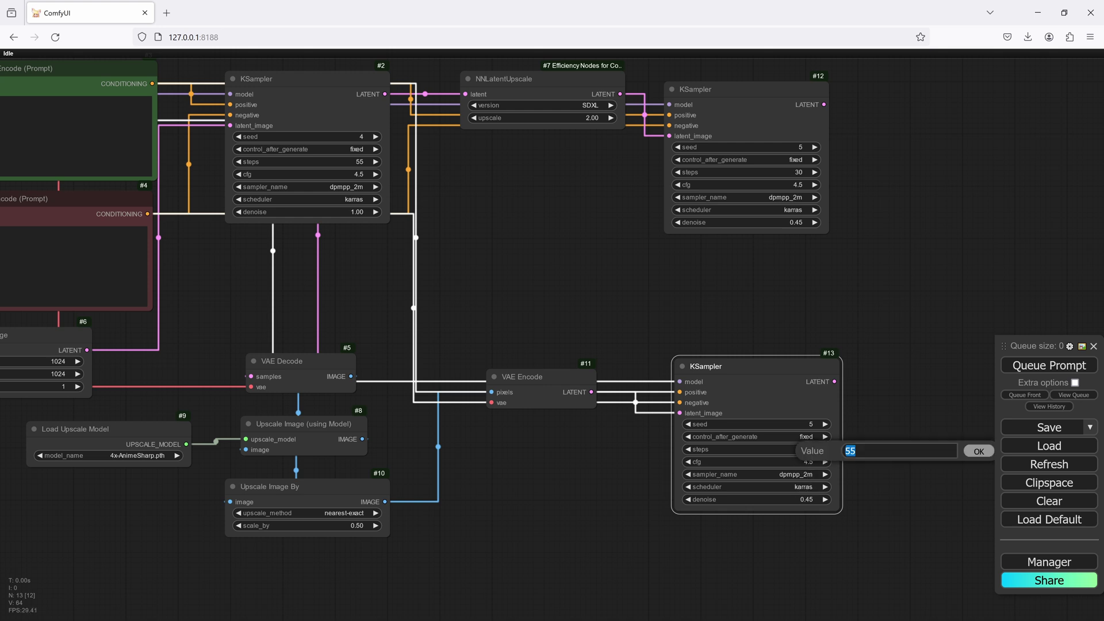
{"action": "type", "text": "55"}
{"action": "key", "text": "Return"}
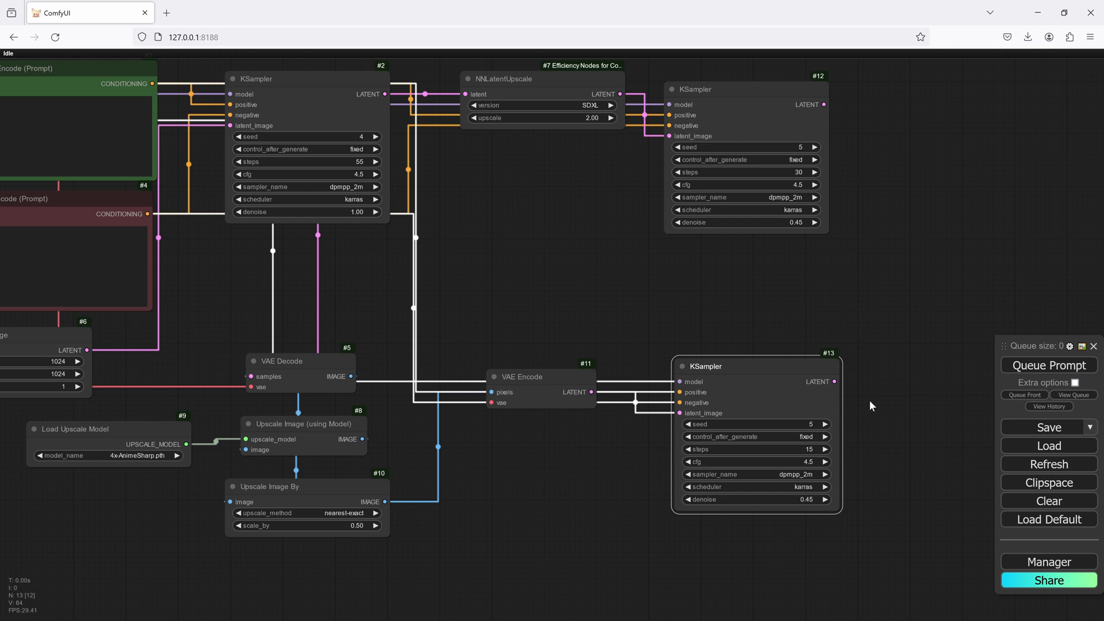
{"action": "left_click_drag", "start_coordinate": [869, 402], "coordinate": [647, 384]}
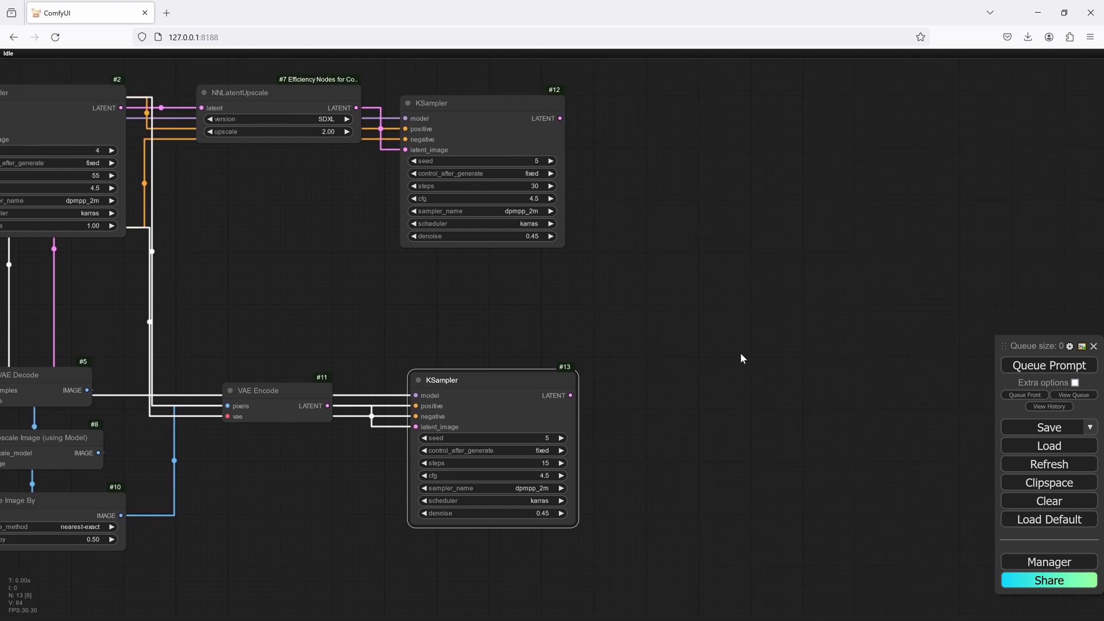
Add a VAE Decode after each refining KSampler, both using the checkpoint's VAE.
{"action": "left_click_drag", "start_coordinate": [747, 326], "coordinate": [744, 330]}
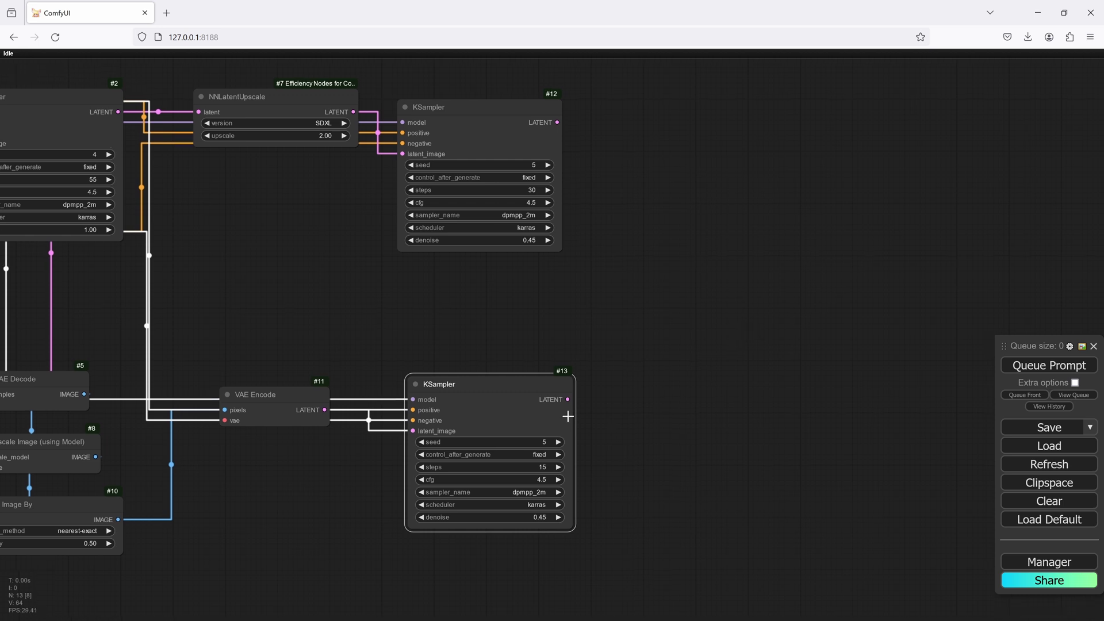
{"action": "left_click_drag", "start_coordinate": [567, 399], "coordinate": [606, 382]}
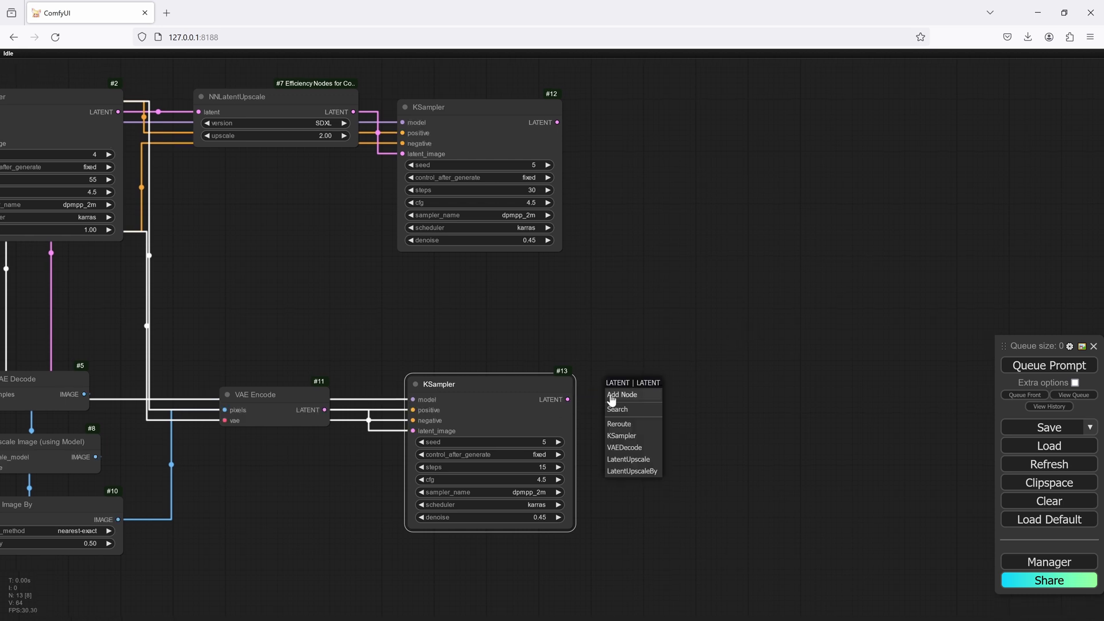
{"action": "left_click", "coordinate": [632, 454]}
{"action": "left_click_drag", "start_coordinate": [557, 123], "coordinate": [637, 174]}
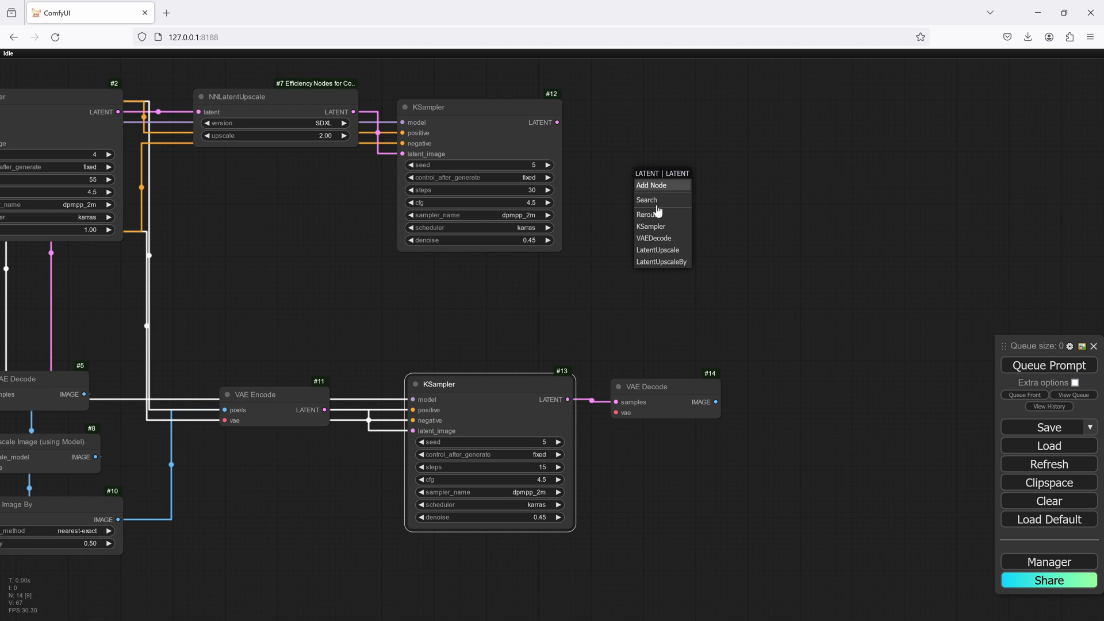
{"action": "left_click", "coordinate": [654, 238]}
{"action": "scroll", "coordinate": [444, 288], "scroll_direction": "down", "scroll_amount": 5}
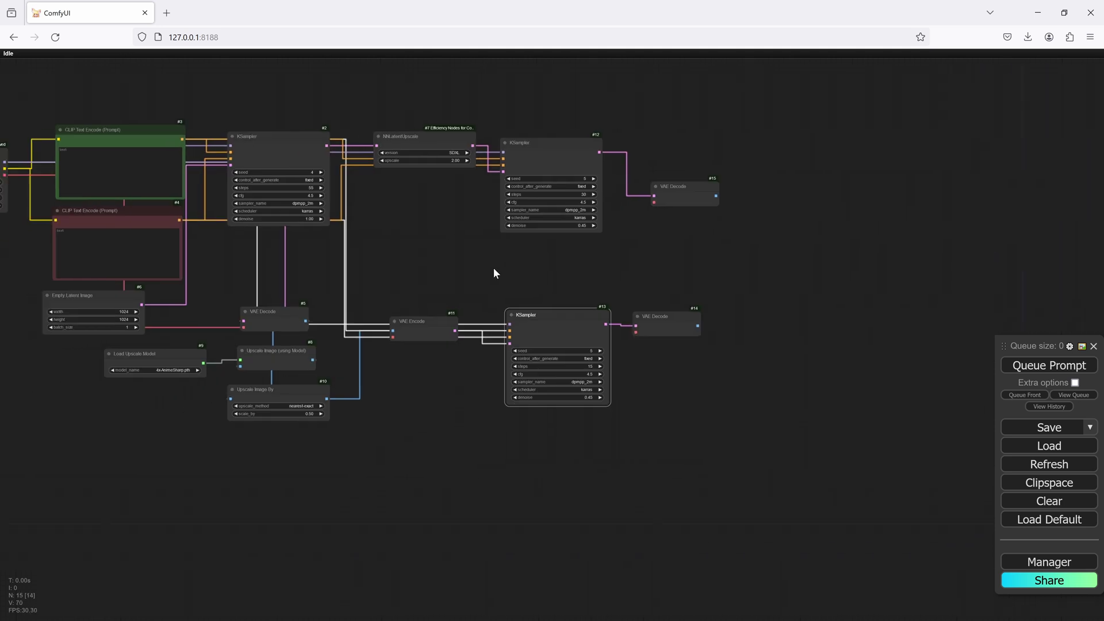
{"action": "left_click_drag", "start_coordinate": [363, 302], "coordinate": [387, 303]}
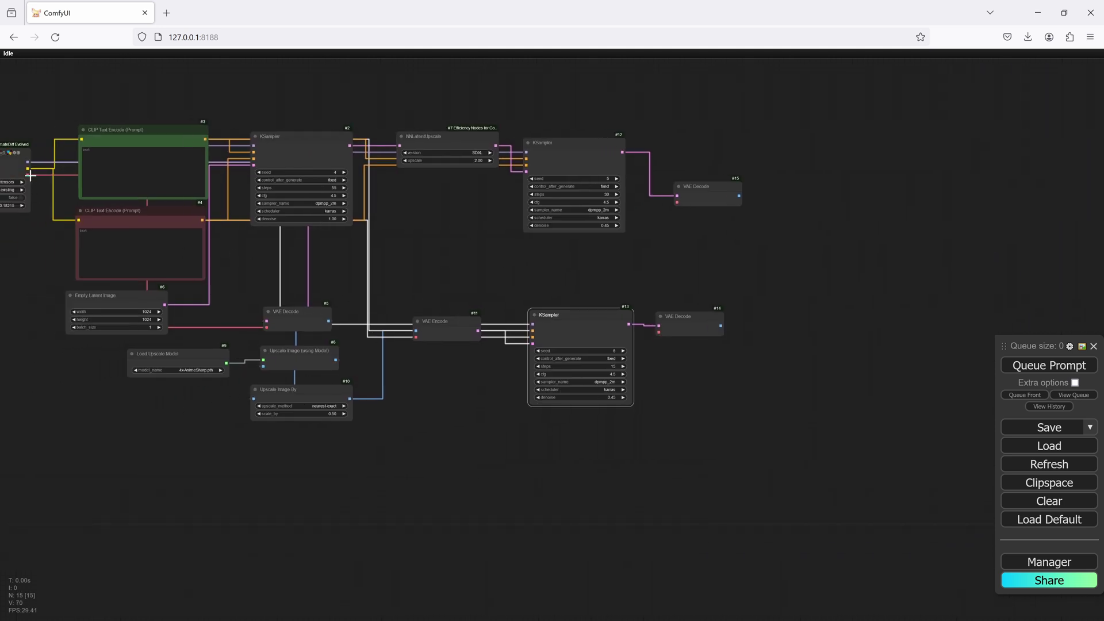
{"action": "left_click_drag", "start_coordinate": [30, 176], "coordinate": [677, 202]}
{"action": "left_click_drag", "start_coordinate": [29, 172], "coordinate": [659, 334]}
{"action": "left_click_drag", "start_coordinate": [645, 284], "coordinate": [453, 282]}
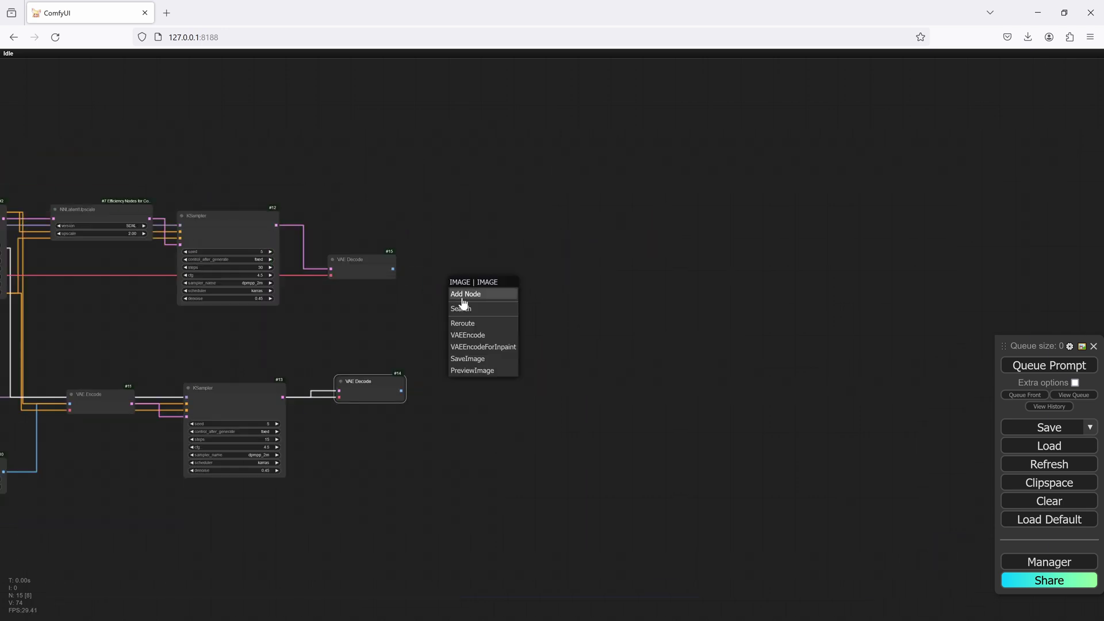
Join both decoded images in an ImageConcatenate node and send it to a Save Image node.
{"action": "left_click", "coordinate": [480, 309]}
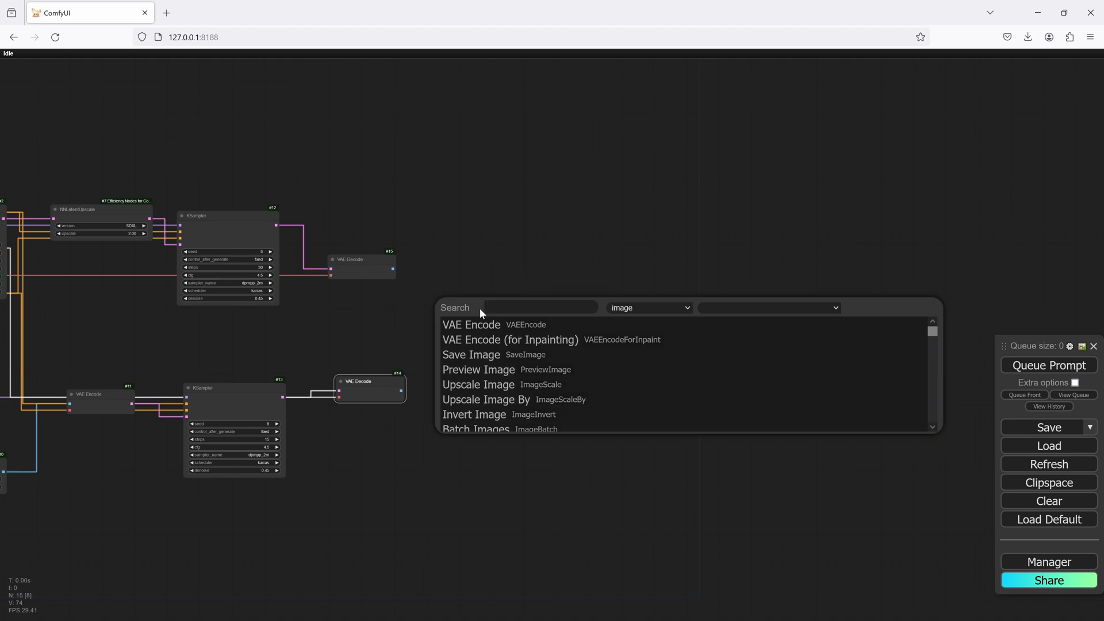
{"action": "type", "text": "conca"}
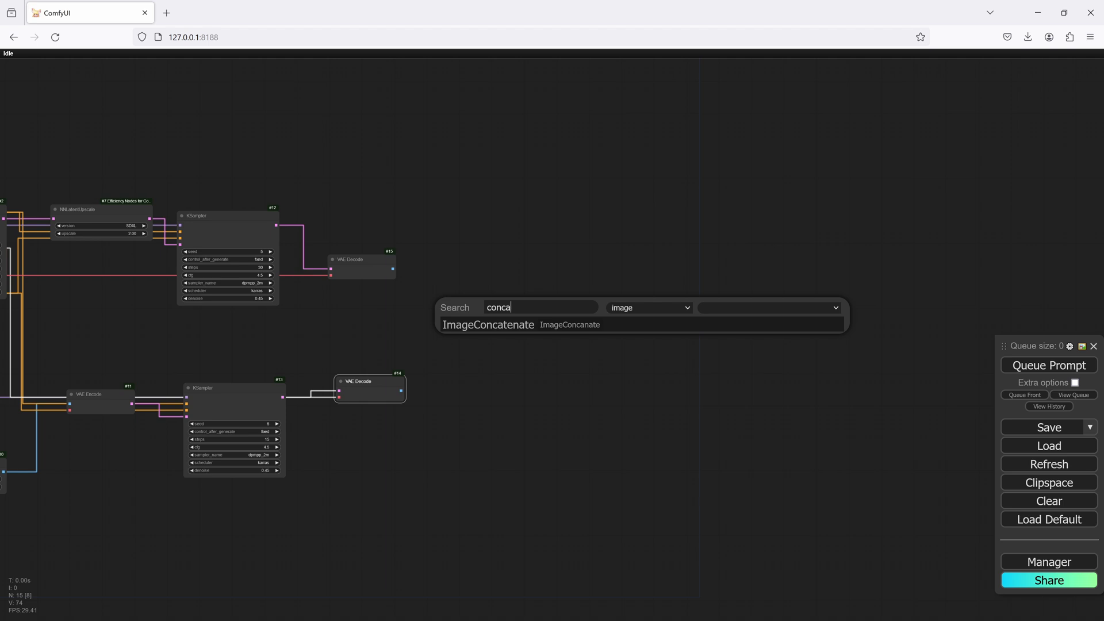
{"action": "left_click", "coordinate": [519, 323]}
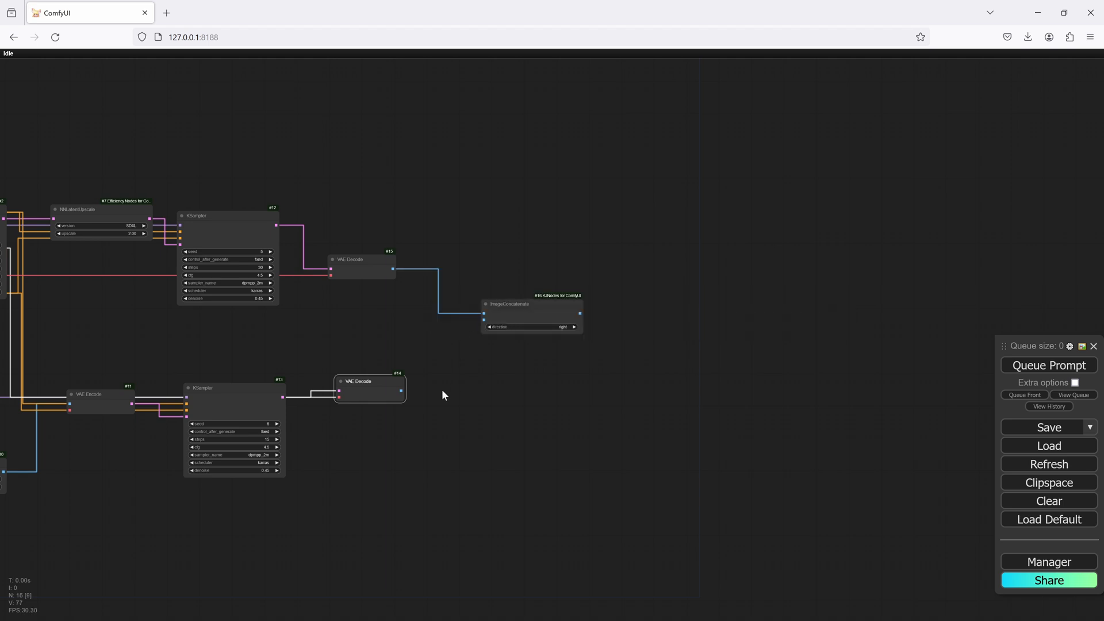
{"action": "left_click_drag", "start_coordinate": [401, 390], "coordinate": [483, 319]}
{"action": "left_click_drag", "start_coordinate": [580, 314], "coordinate": [681, 313]}
{"action": "left_click", "coordinate": [699, 371]}
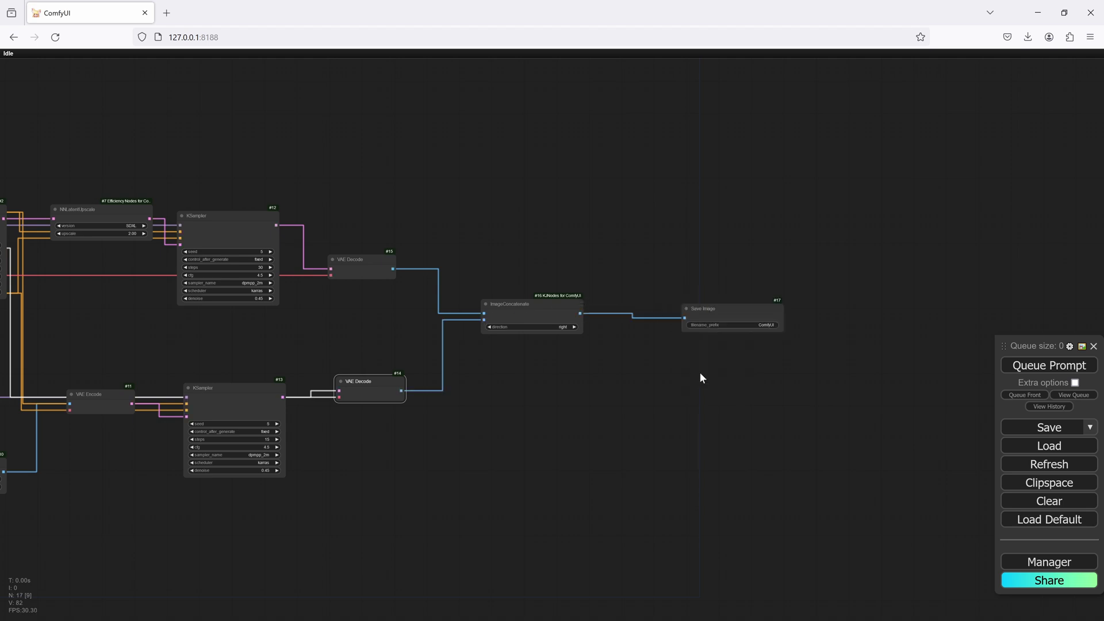
{"action": "left_click_drag", "start_coordinate": [567, 311], "coordinate": [402, 320]}
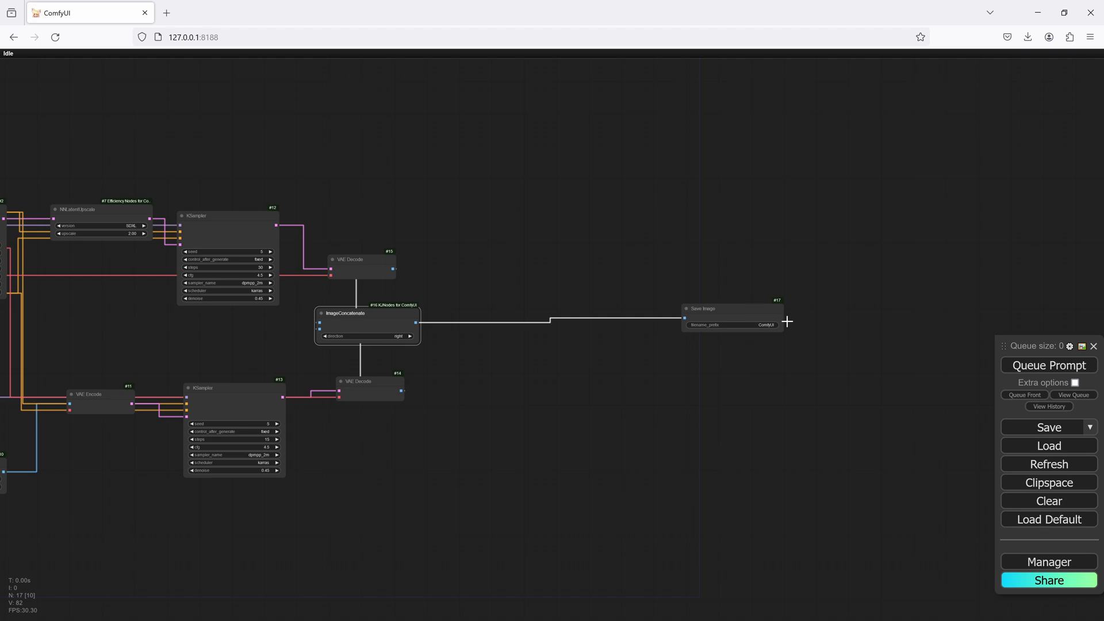
{"action": "left_click_drag", "start_coordinate": [712, 310], "coordinate": [602, 311]}
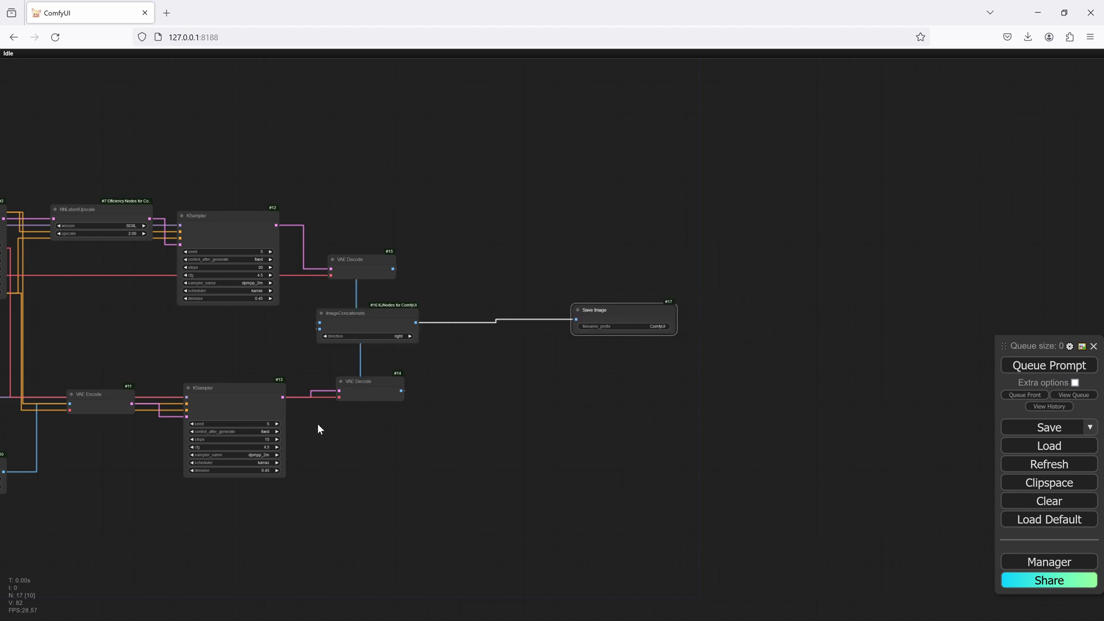
{"action": "left_click_drag", "start_coordinate": [318, 424], "coordinate": [739, 417]}
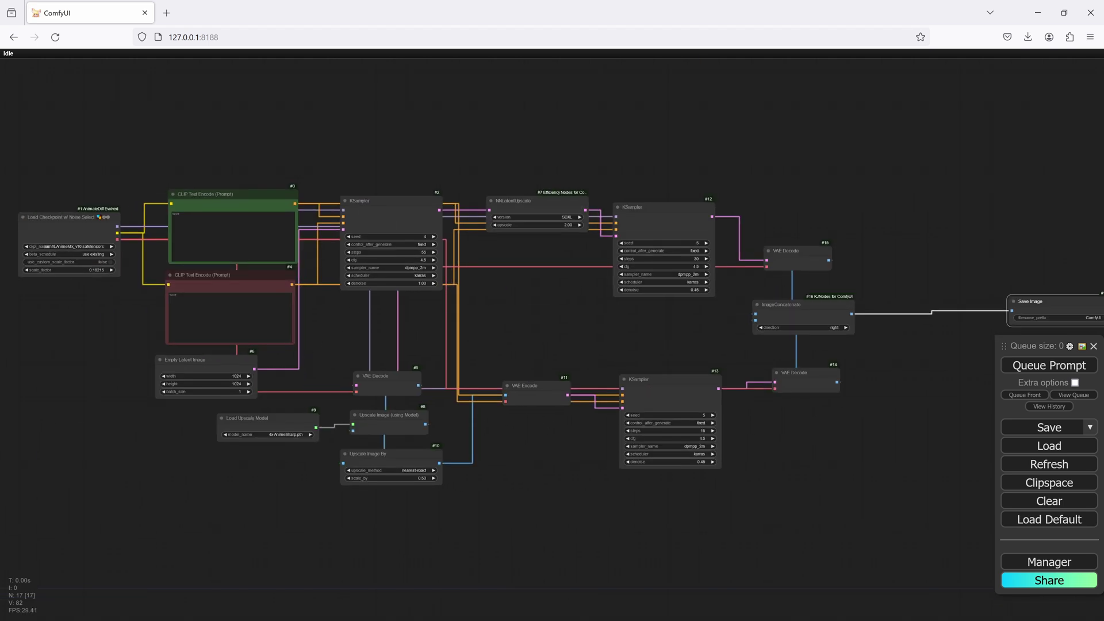
Enter 'anime girl' as the positive prompt and 'nude, nudity, breasts,' as the negative prompt.
{"action": "left_click", "coordinate": [233, 236]}
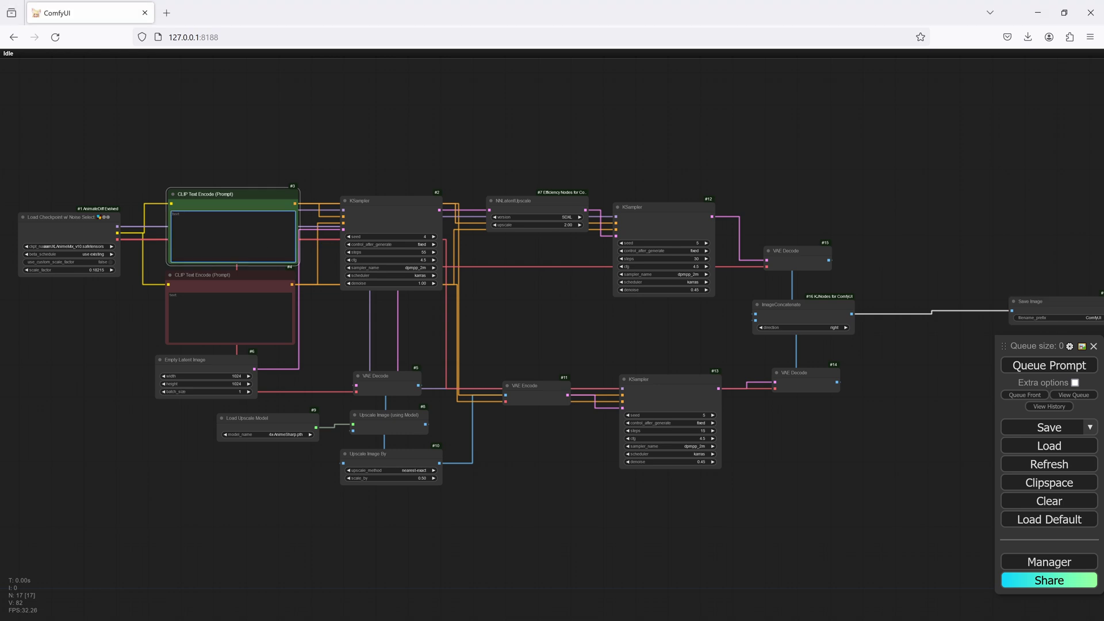
{"action": "type", "text": "anime girl"}
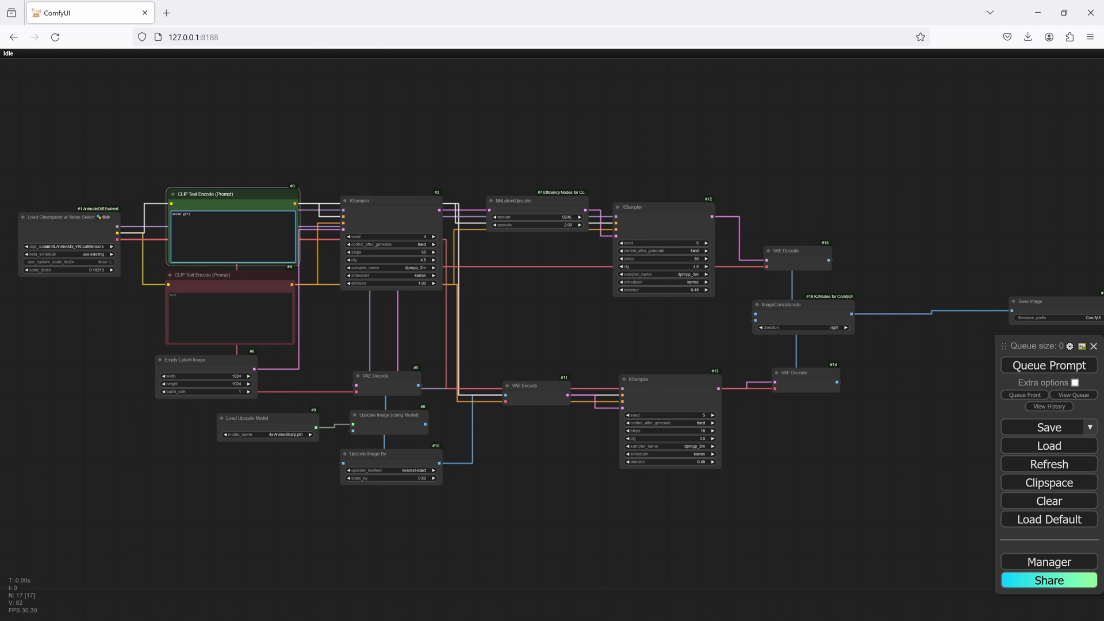
{"action": "left_click", "coordinate": [230, 317]}
{"action": "type", "text": "node"}
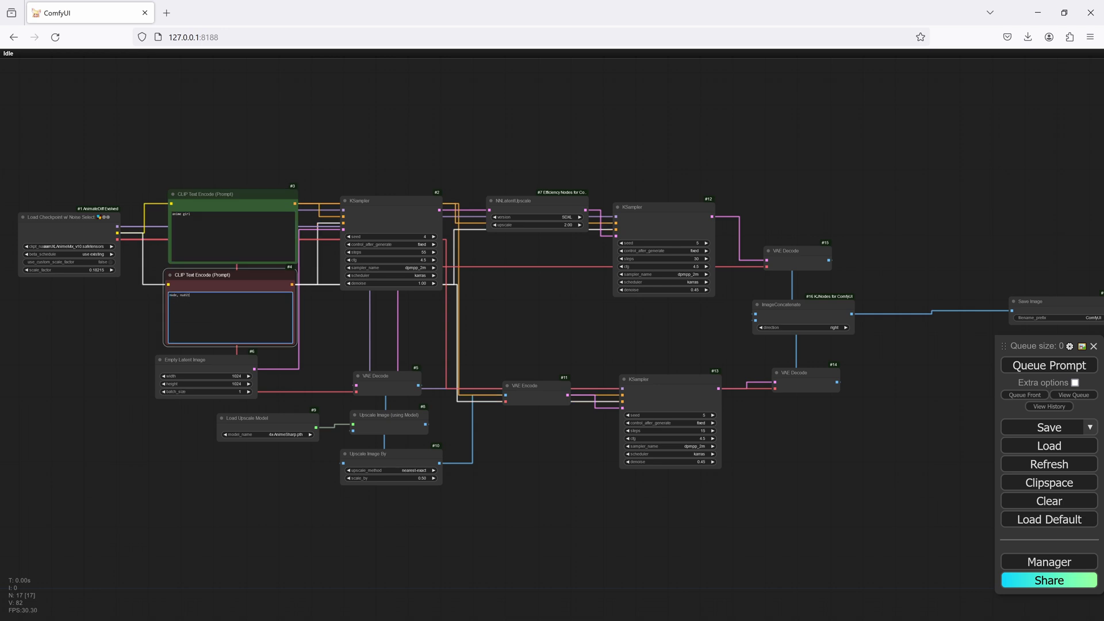
{"action": "type", "text": ", nudity, breasts,"}
{"action": "left_click_drag", "start_coordinate": [664, 331], "coordinate": [602, 323]}
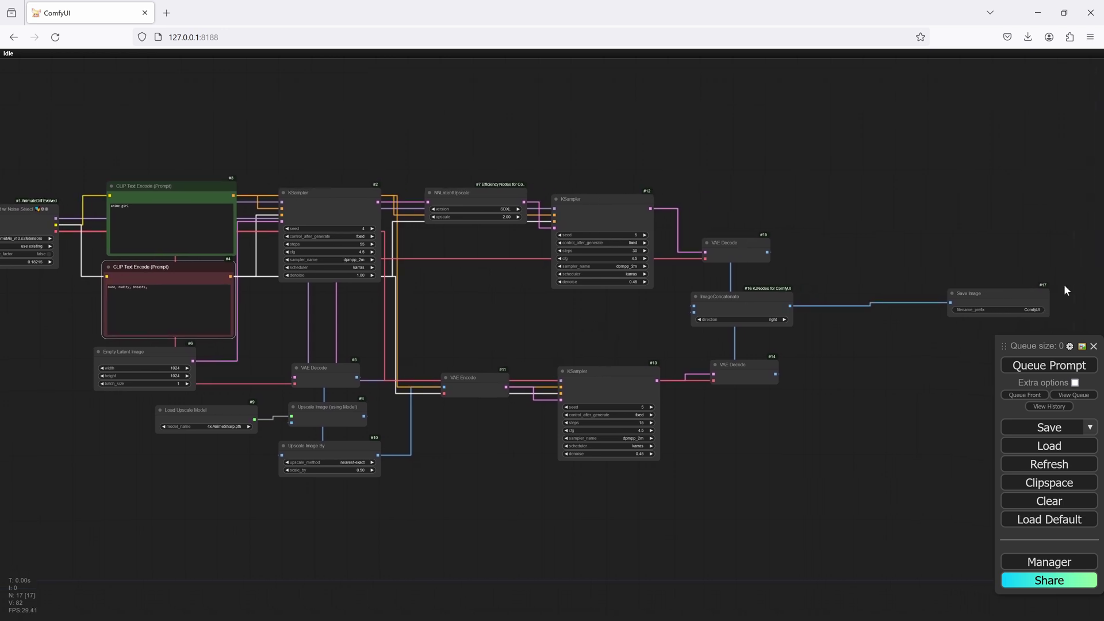
Fix the validation error by connecting the checkpoint's VAE output to VAE Encode.
{"action": "left_click", "coordinate": [1046, 365]}
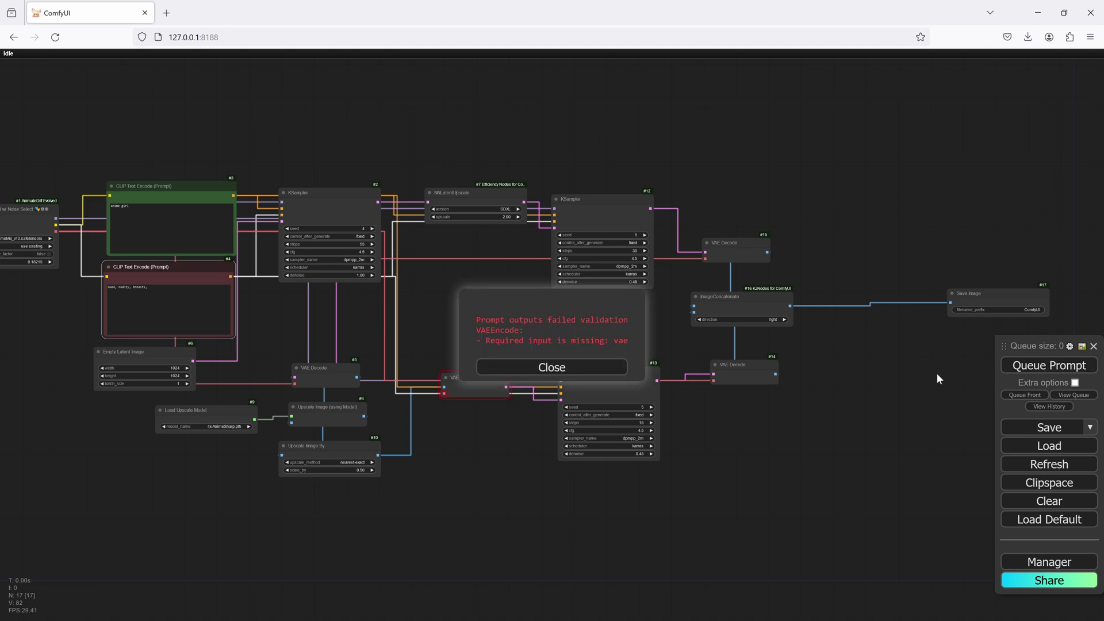
{"action": "left_click", "coordinate": [552, 367]}
{"action": "left_click_drag", "start_coordinate": [31, 359], "coordinate": [94, 327]}
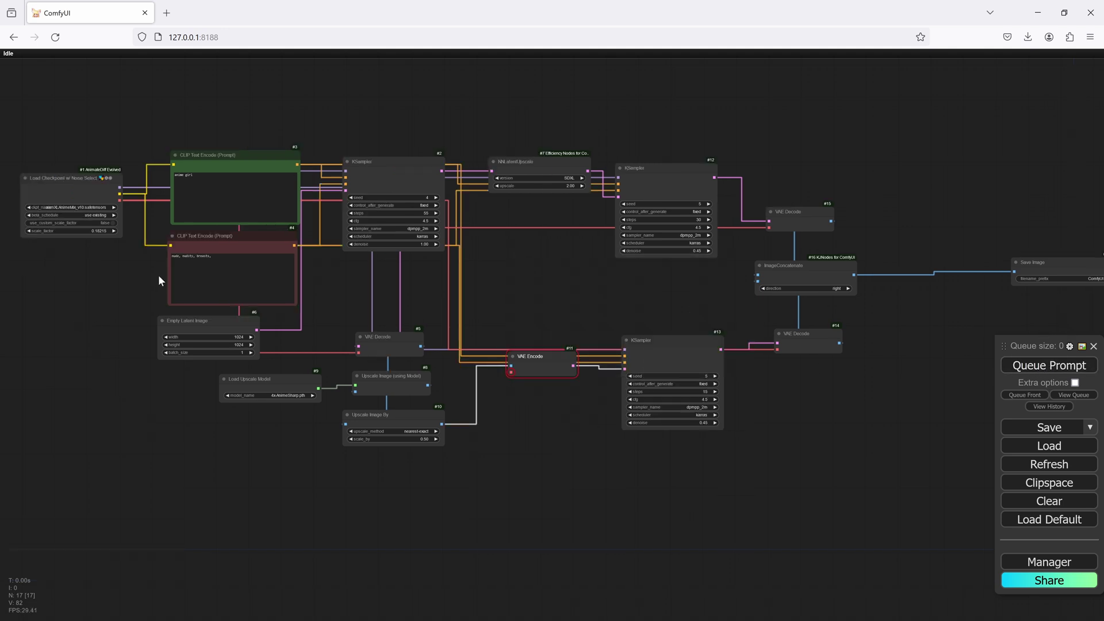
{"action": "left_click_drag", "start_coordinate": [119, 200], "coordinate": [510, 372]}
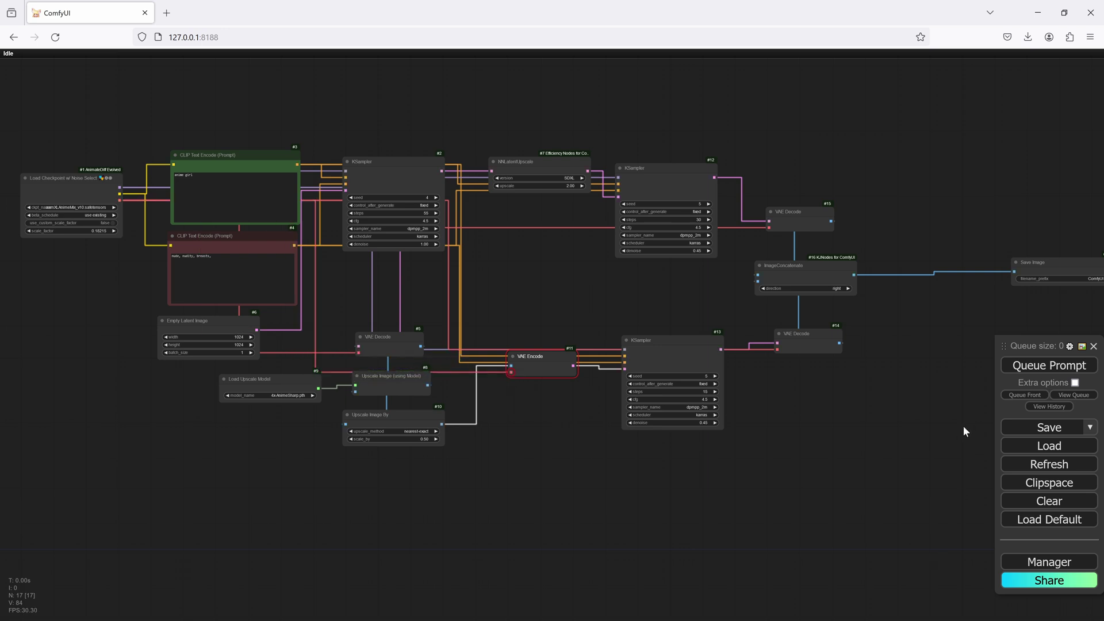
Queue the workflow again and watch the running job in the queue list.
{"action": "left_click", "coordinate": [1024, 371]}
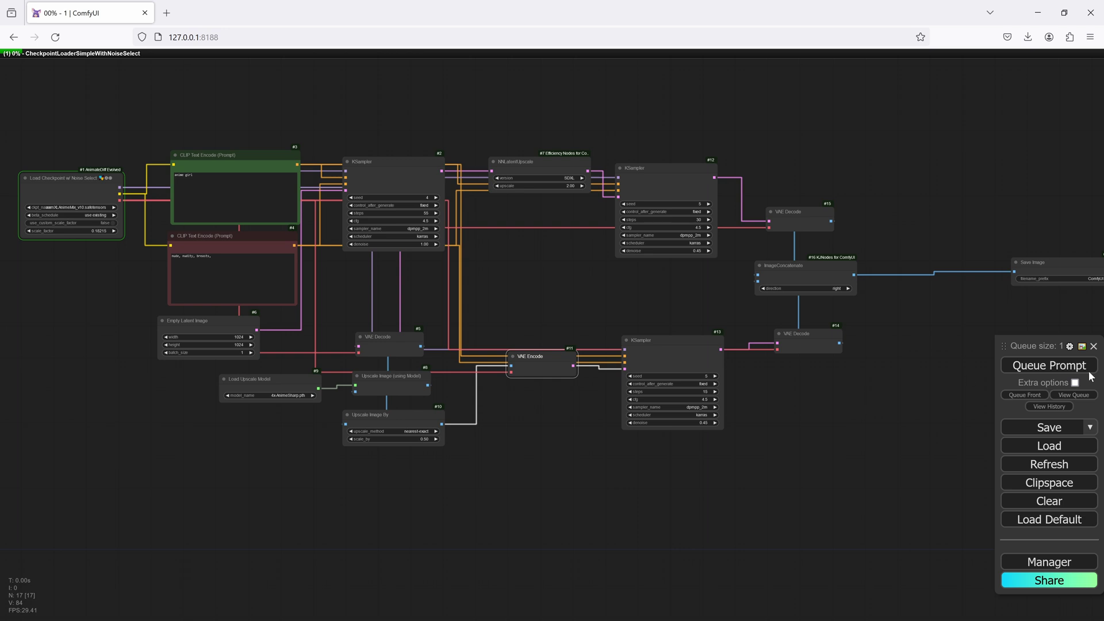
{"action": "left_click", "coordinate": [1073, 395]}
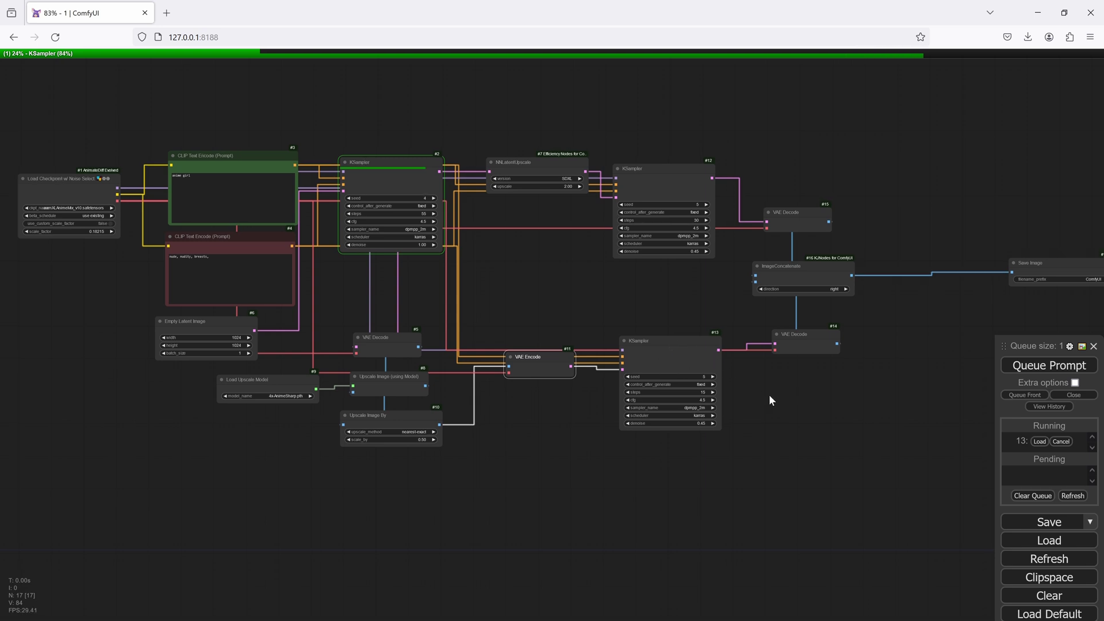
{"action": "left_click_drag", "start_coordinate": [768, 395], "coordinate": [592, 395]}
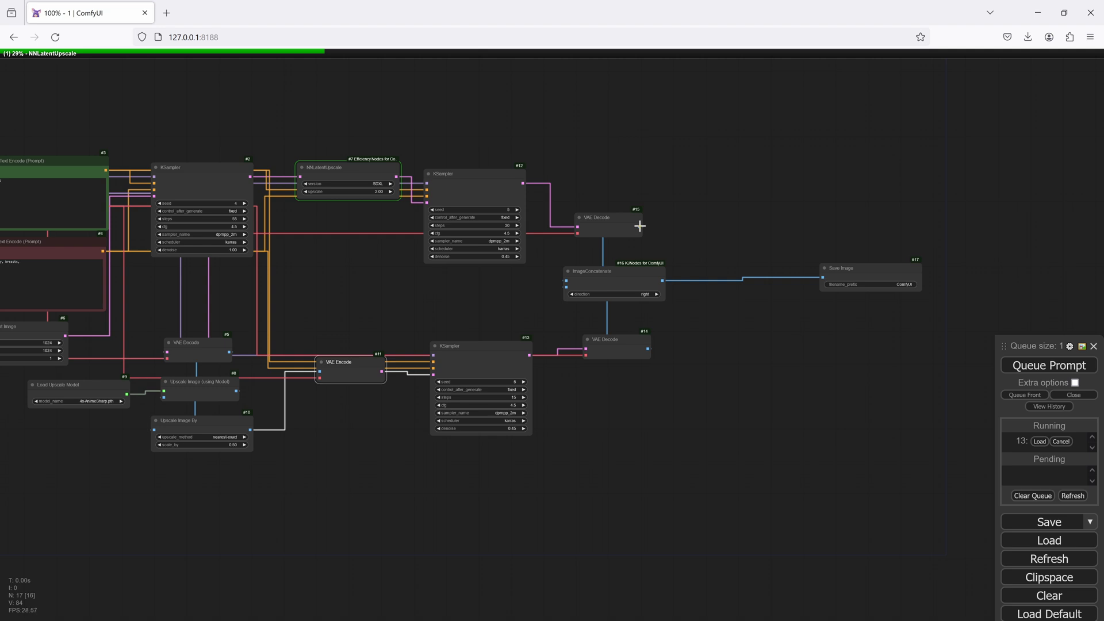
Add Save Image nodes to VAE Decode #15 and #14, then reposition the concatenated Save Image node.
{"action": "left_click_drag", "start_coordinate": [638, 227], "coordinate": [677, 174]}
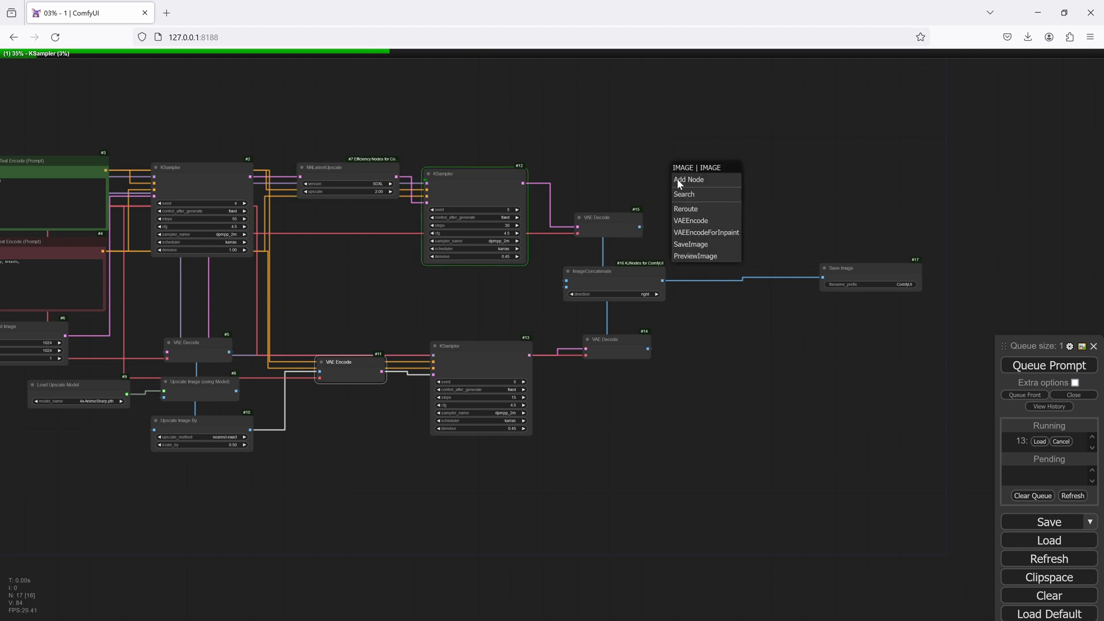
{"action": "left_click", "coordinate": [704, 245]}
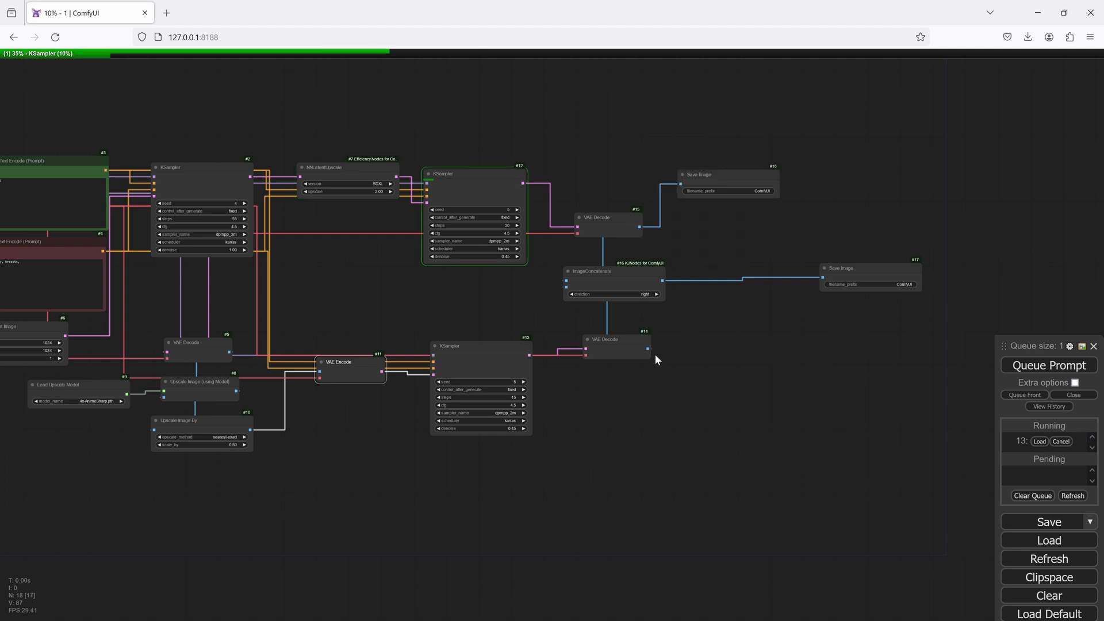
{"action": "left_click_drag", "start_coordinate": [646, 343], "coordinate": [690, 375]}
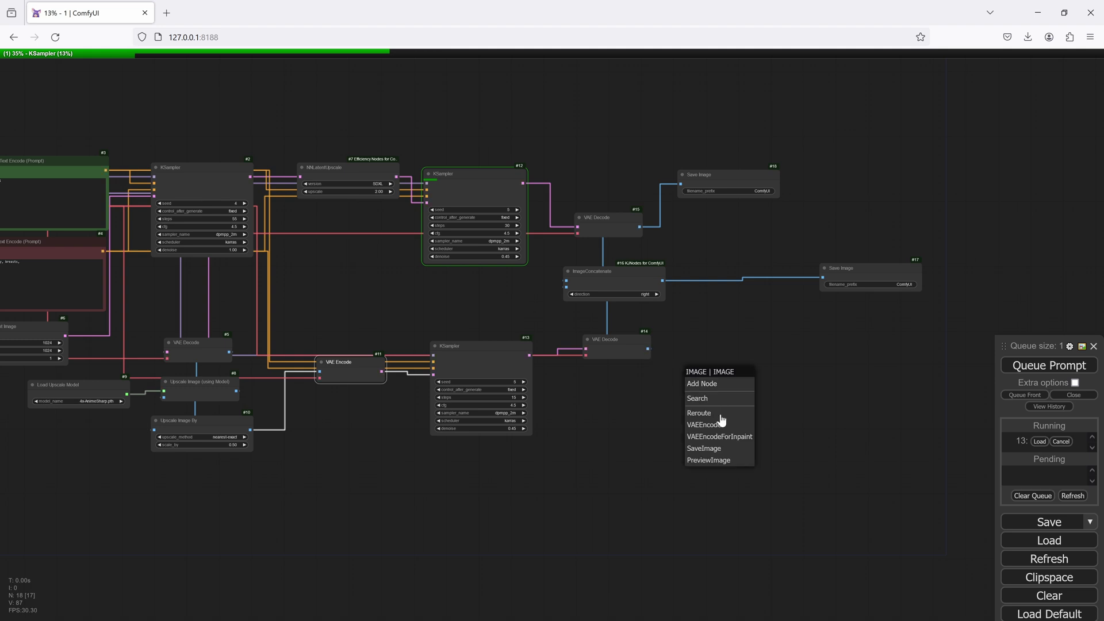
{"action": "left_click", "coordinate": [713, 448]}
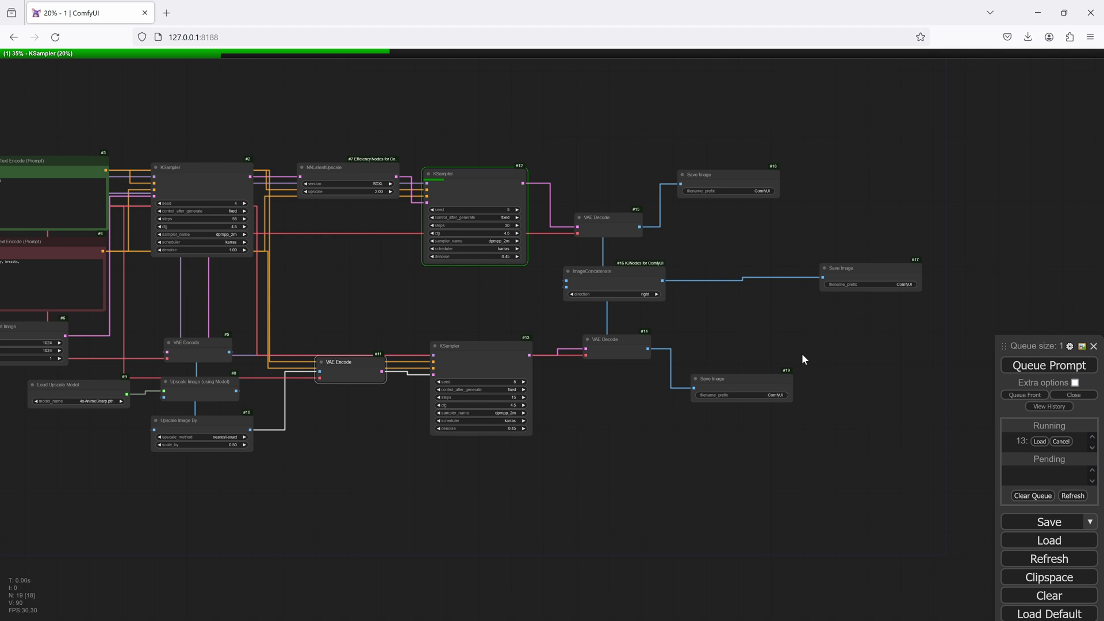
{"action": "left_click_drag", "start_coordinate": [859, 275], "coordinate": [918, 271]}
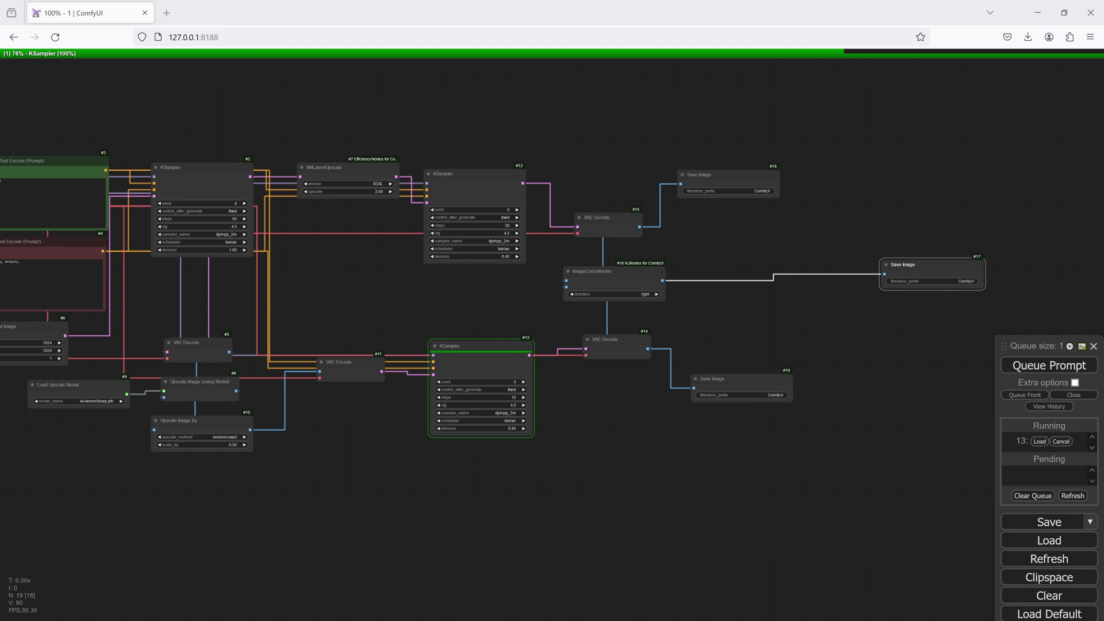
{"action": "left_click_drag", "start_coordinate": [948, 227], "coordinate": [713, 202]}
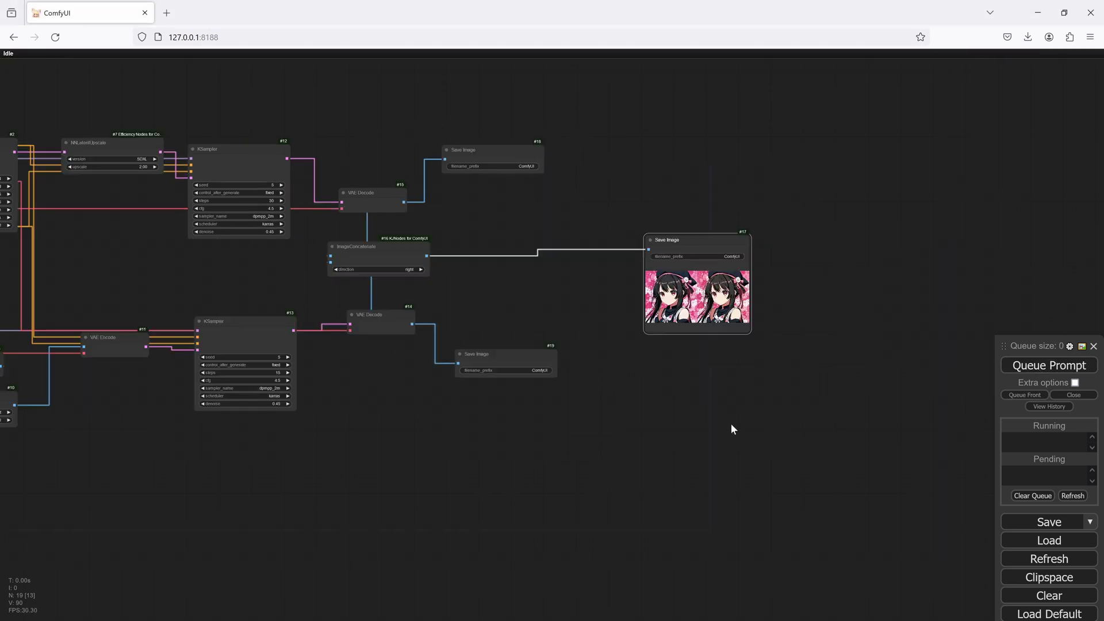
Rerun the workflow and zoom into the Save Image #17 side-by-side preview.
{"action": "left_click", "coordinate": [1033, 365]}
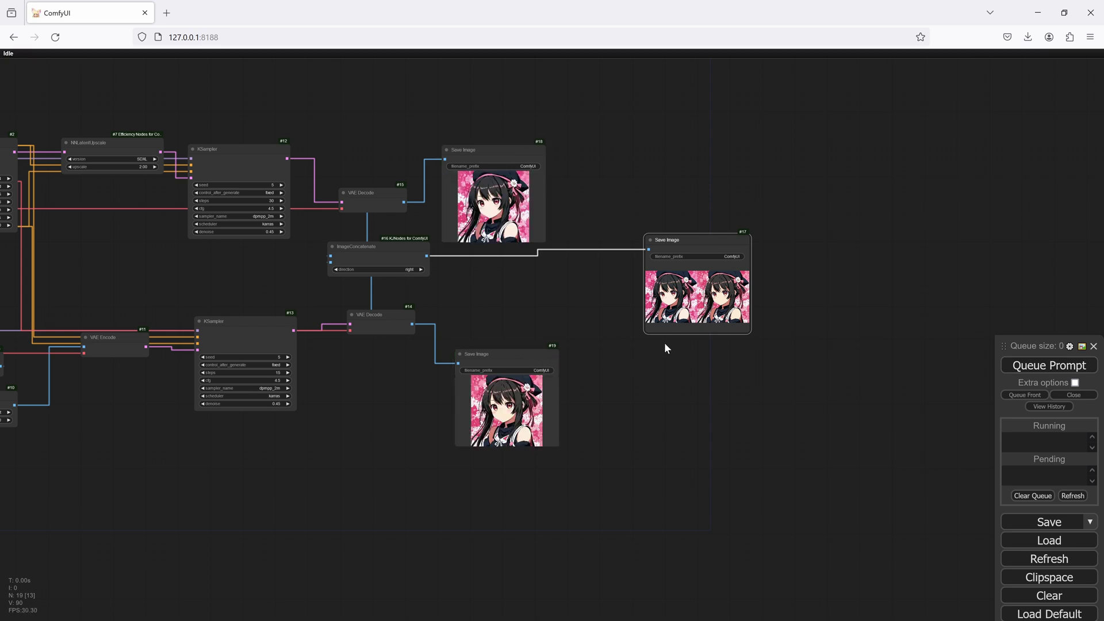
{"action": "scroll", "coordinate": [665, 344], "scroll_direction": "up", "scroll_amount": 20}
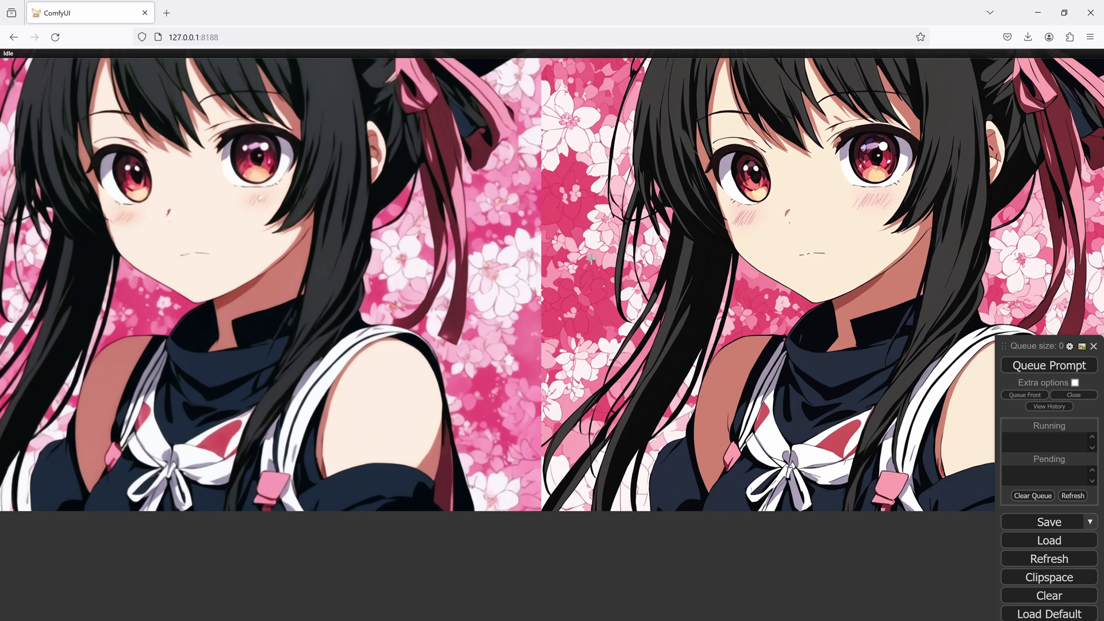
{"action": "scroll", "coordinate": [591, 258], "scroll_direction": "up", "scroll_amount": 10}
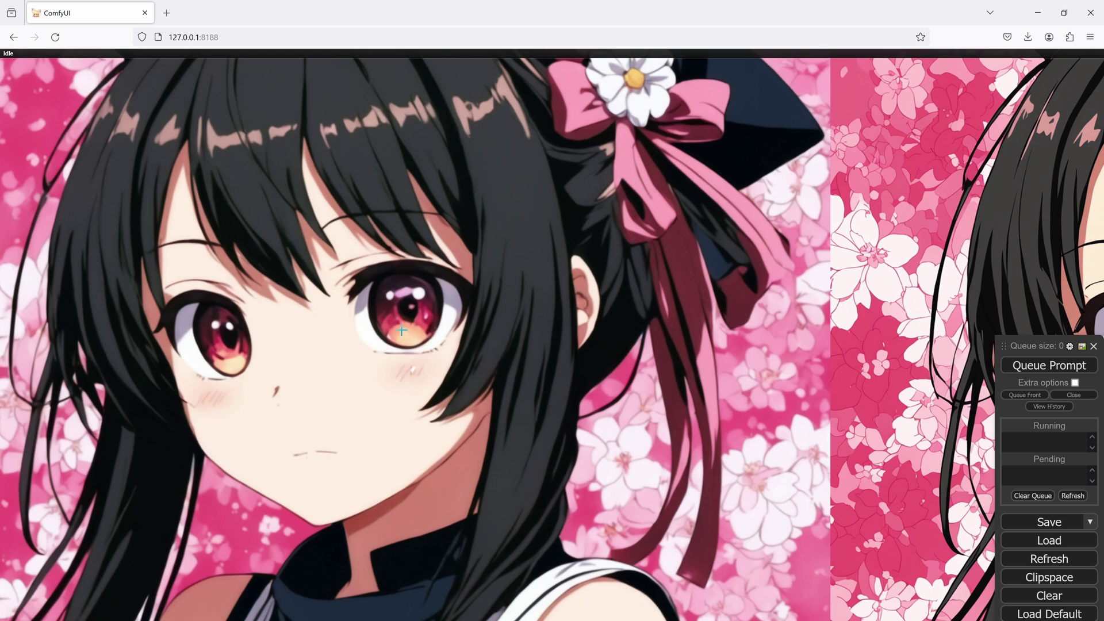
{"action": "scroll", "coordinate": [501, 343], "scroll_direction": "right", "scroll_amount": 5}
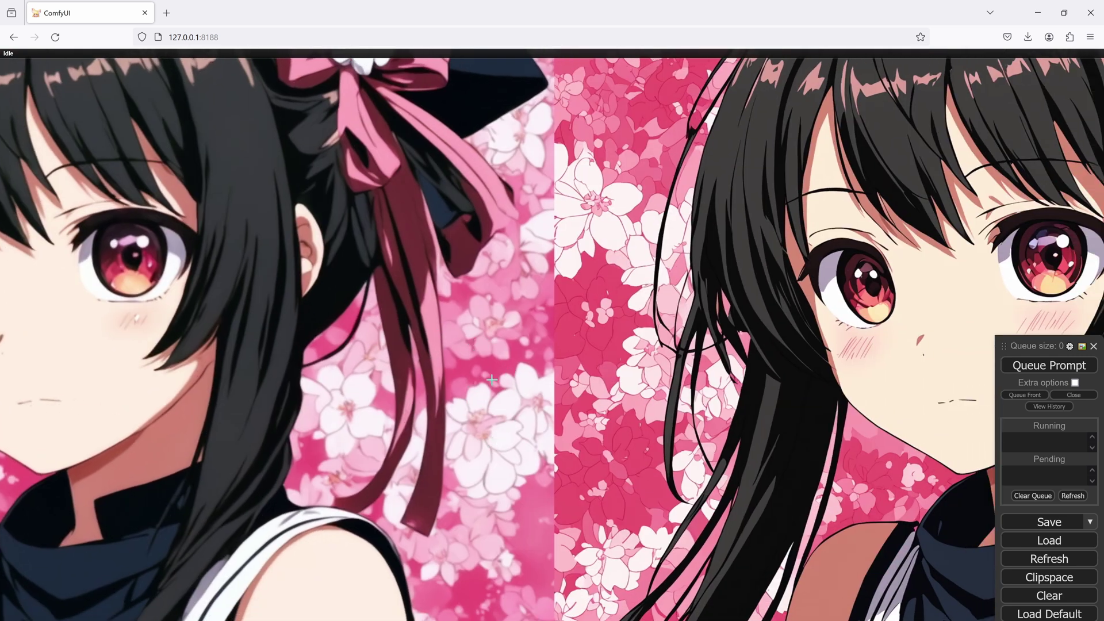
{"action": "scroll", "coordinate": [560, 460], "scroll_direction": "up", "scroll_amount": 5}
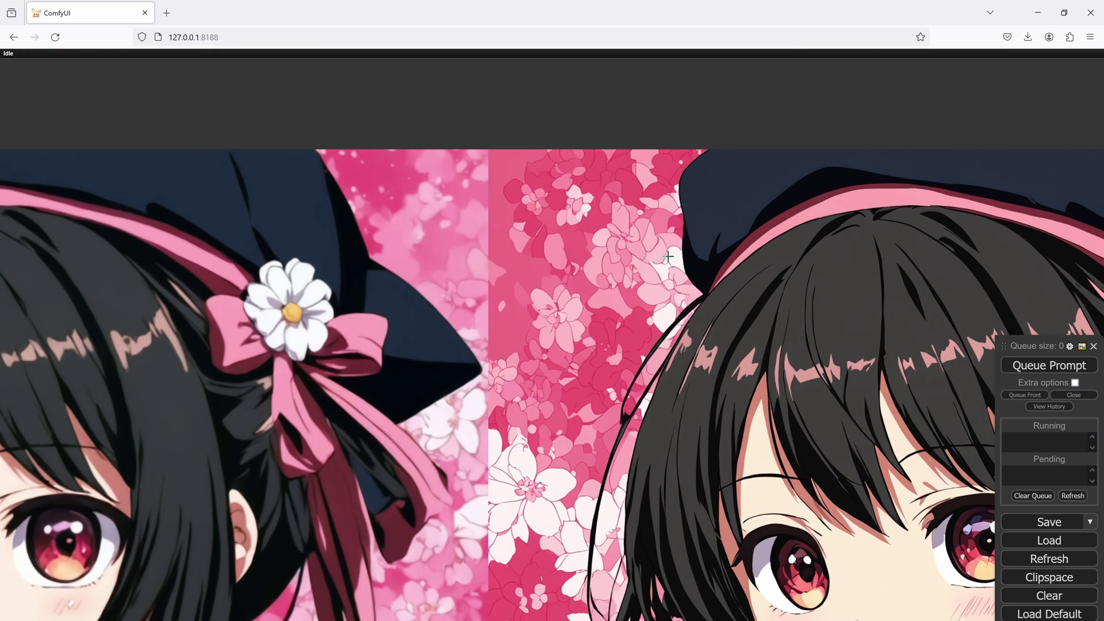
{"action": "scroll", "coordinate": [669, 384], "scroll_direction": "down", "scroll_amount": 3}
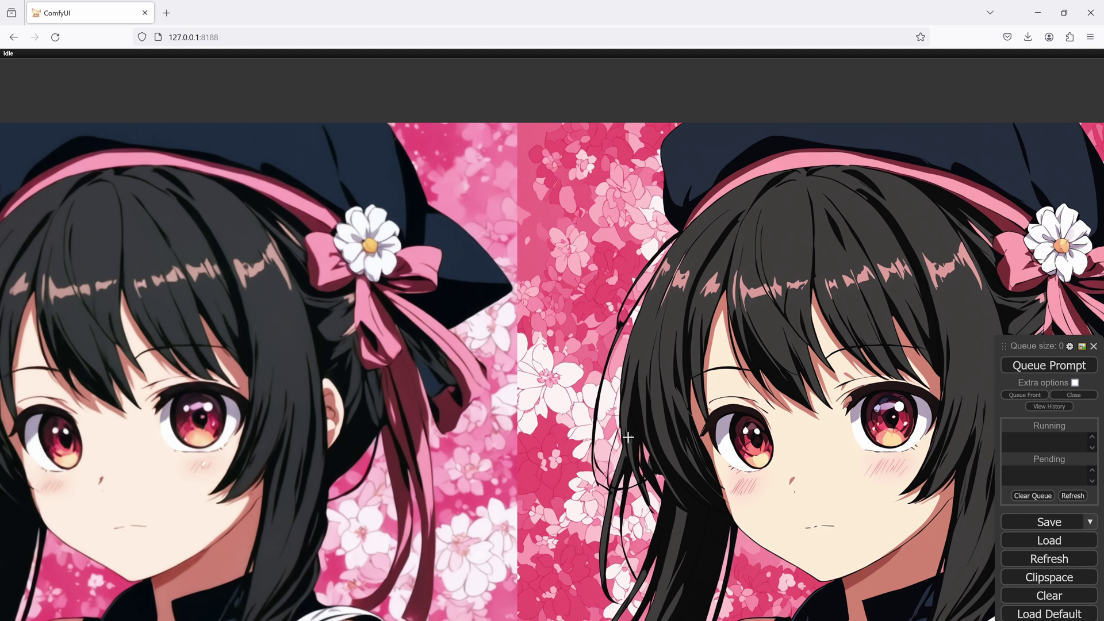
{"action": "scroll", "coordinate": [578, 419], "scroll_direction": "down", "scroll_amount": 2}
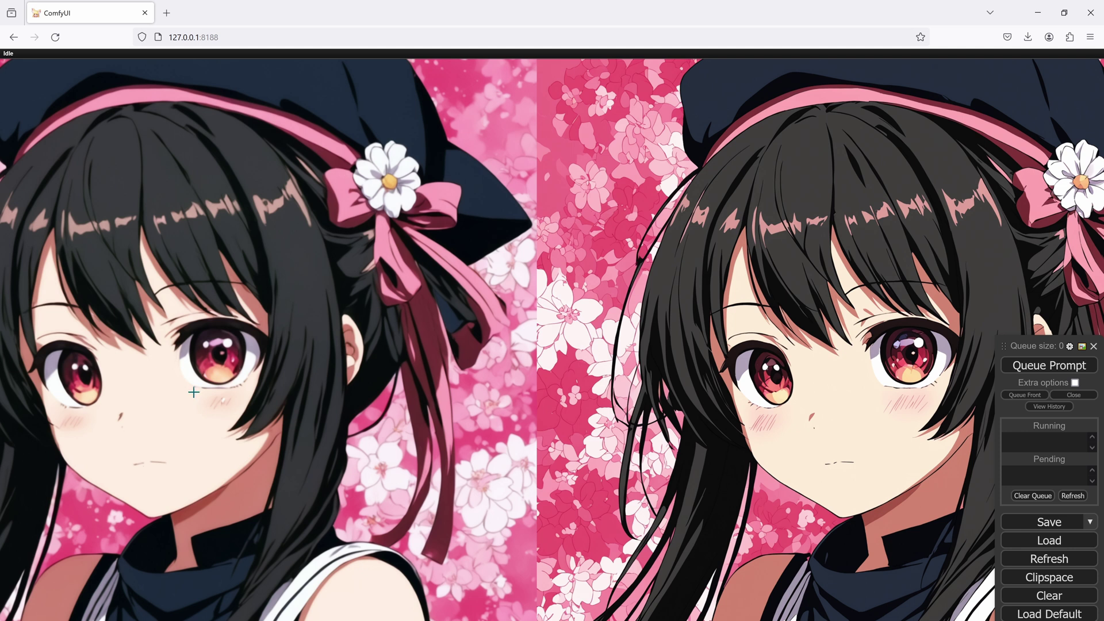
Pan across both halves of the comparison, examining the left girl's head and top.
{"action": "left_click_drag", "start_coordinate": [797, 395], "coordinate": [530, 399]}
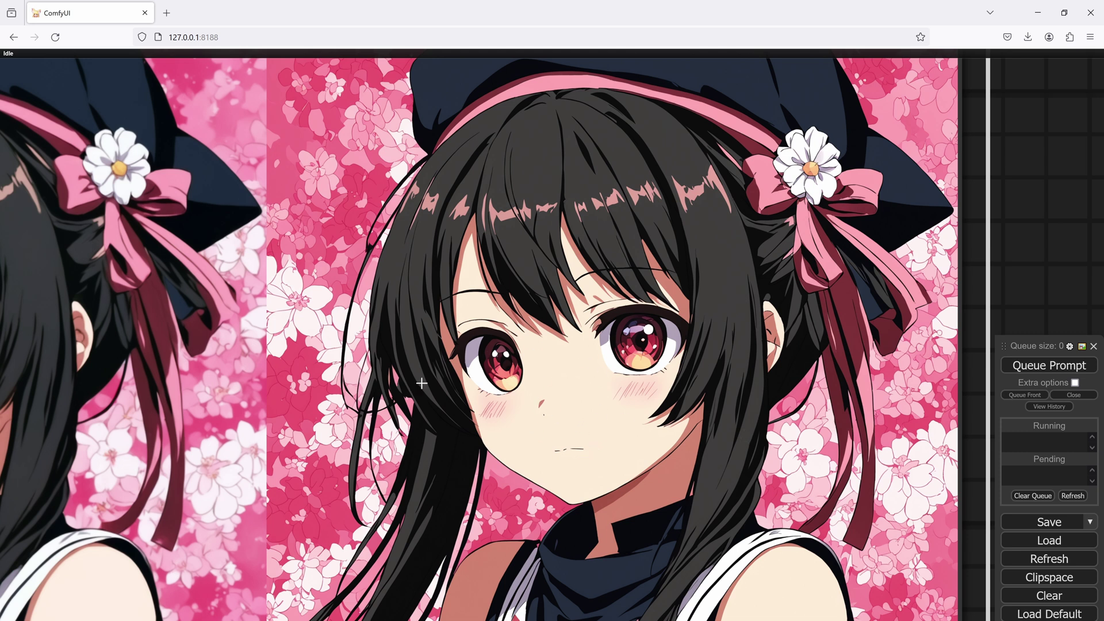
{"action": "left_click_drag", "start_coordinate": [421, 383], "coordinate": [606, 332]}
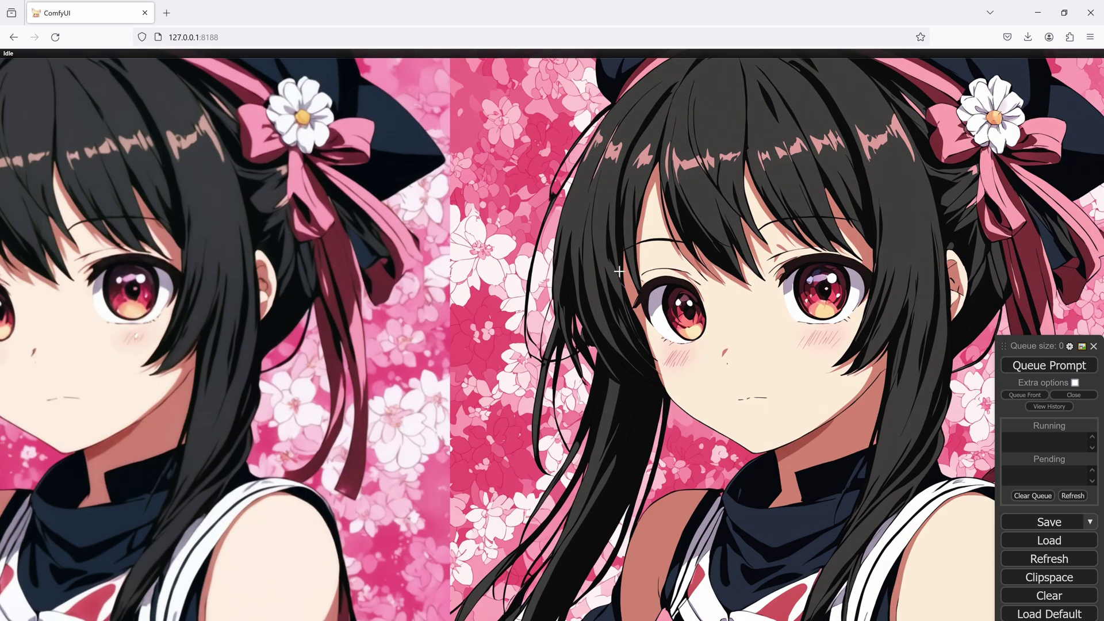
{"action": "scroll", "coordinate": [835, 292], "scroll_direction": "down", "scroll_amount": 2}
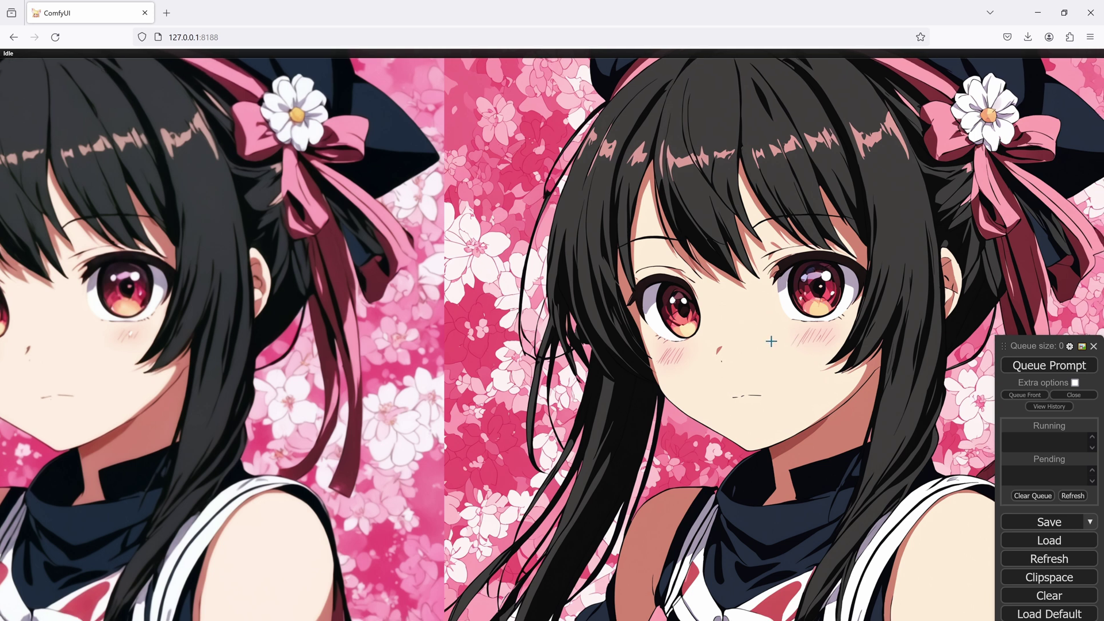
{"action": "scroll", "coordinate": [764, 332], "scroll_direction": "down", "scroll_amount": 3}
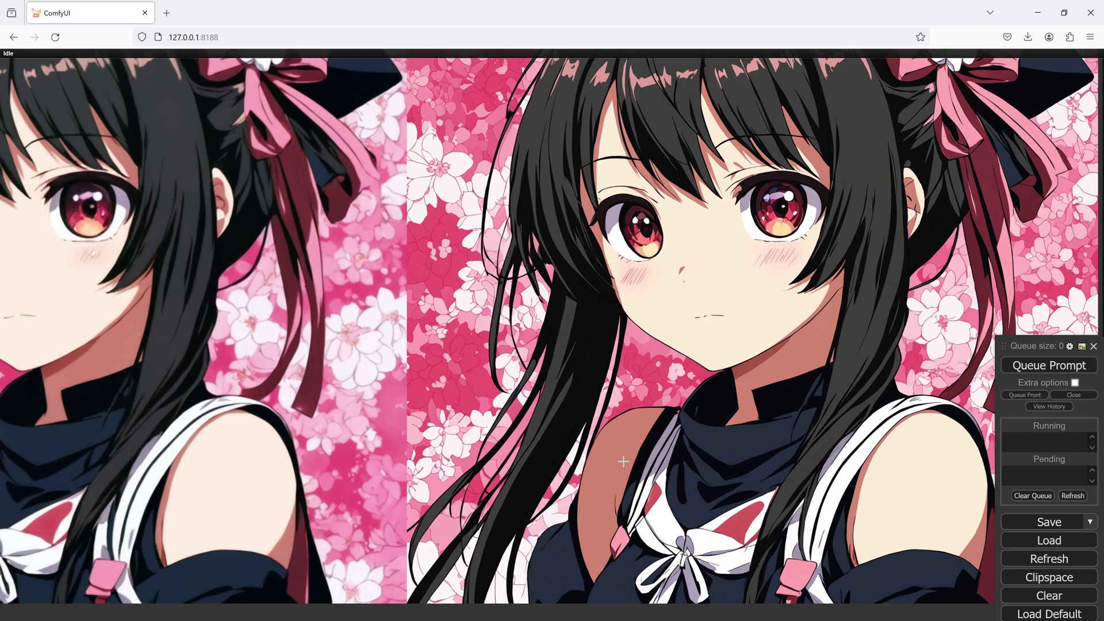
{"action": "scroll", "coordinate": [623, 461], "scroll_direction": "right", "scroll_amount": 3}
{"action": "scroll", "coordinate": [623, 461], "scroll_direction": "down", "scroll_amount": 3}
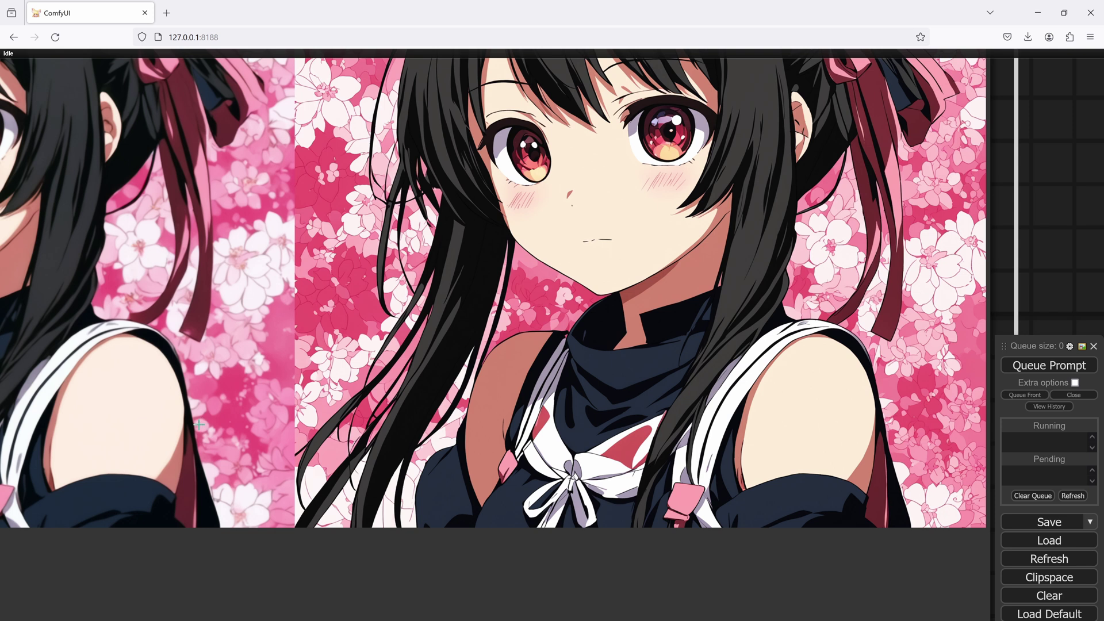
{"action": "left_click_drag", "start_coordinate": [199, 424], "coordinate": [641, 406]}
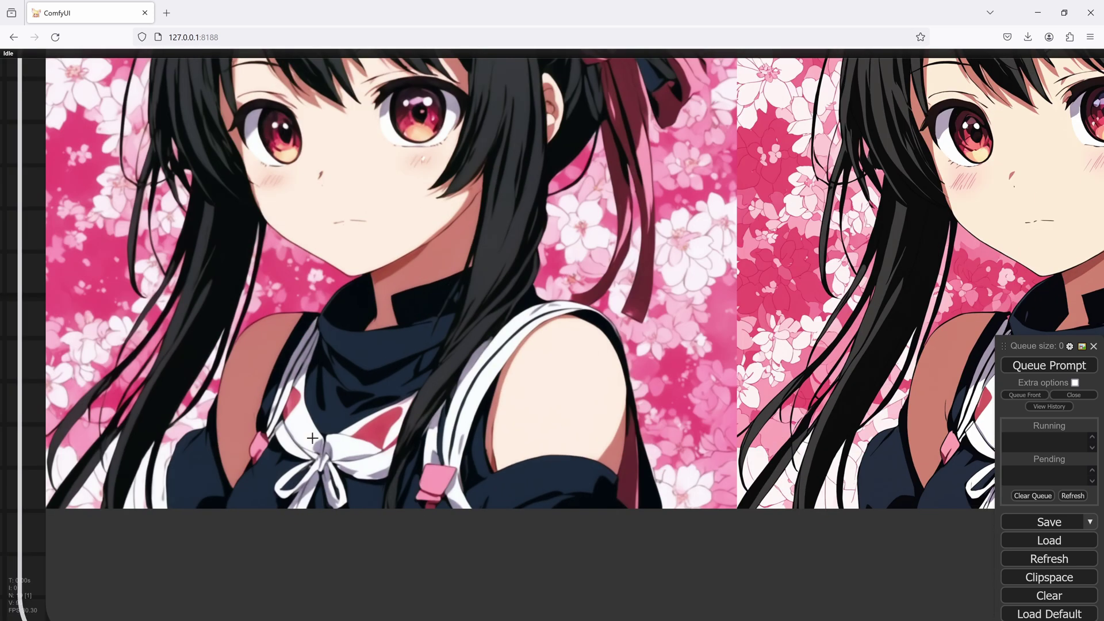
{"action": "left_click_drag", "start_coordinate": [599, 326], "coordinate": [612, 512]}
{"action": "left_click_drag", "start_coordinate": [761, 233], "coordinate": [612, 302]}
{"action": "scroll", "coordinate": [737, 308], "scroll_direction": "down", "scroll_amount": 5}
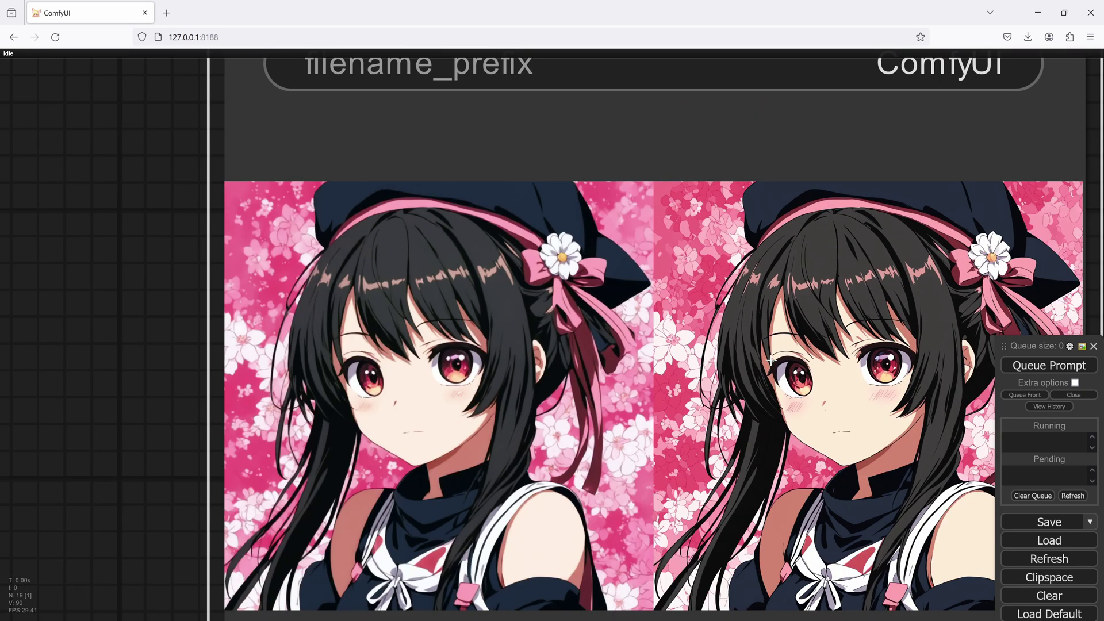
{"action": "left_click_drag", "start_coordinate": [809, 391], "coordinate": [555, 269]}
{"action": "scroll", "coordinate": [591, 264], "scroll_direction": "down", "scroll_amount": 2}
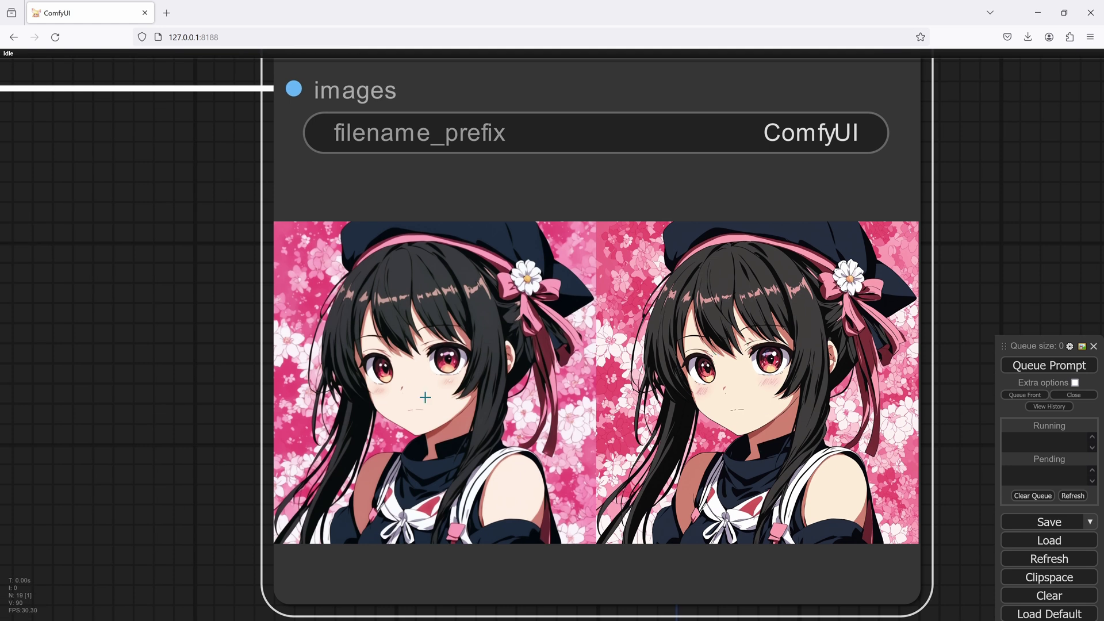
{"action": "scroll", "coordinate": [420, 379], "scroll_direction": "down", "scroll_amount": 1}
{"action": "scroll", "coordinate": [420, 379], "scroll_direction": "down", "scroll_amount": 2}
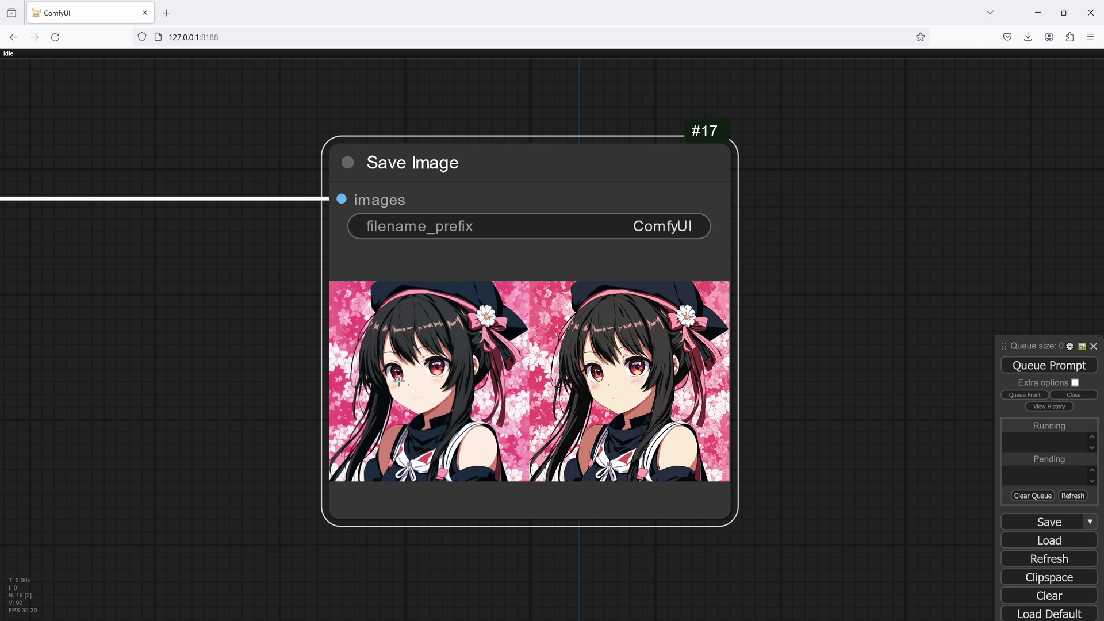
{"action": "scroll", "coordinate": [470, 445], "scroll_direction": "up", "scroll_amount": 10}
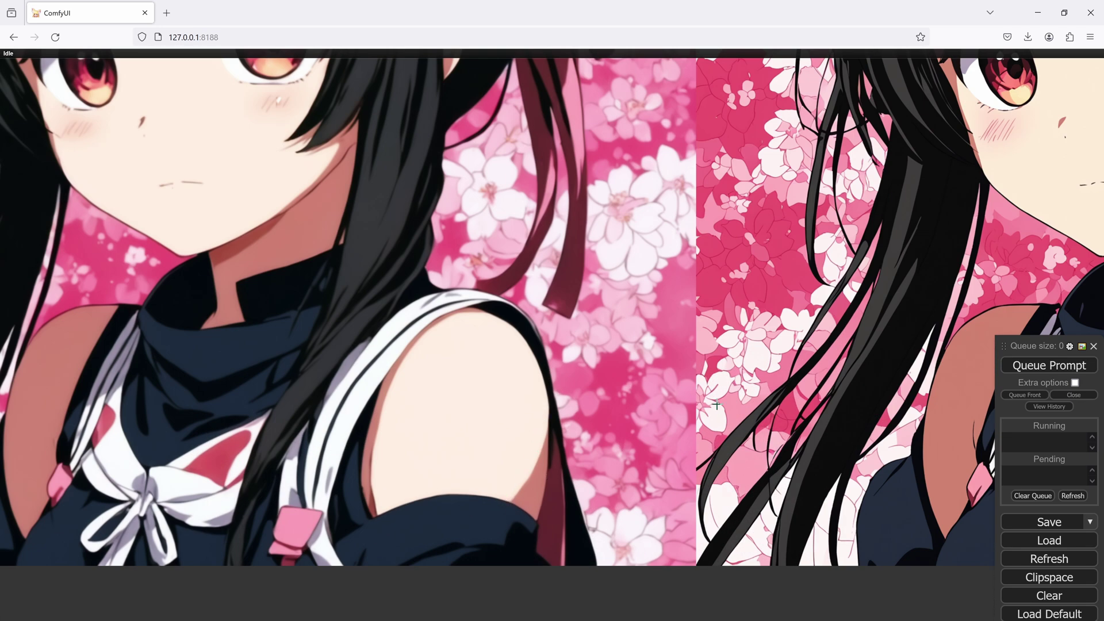
{"action": "left_click_drag", "start_coordinate": [914, 330], "coordinate": [632, 407]}
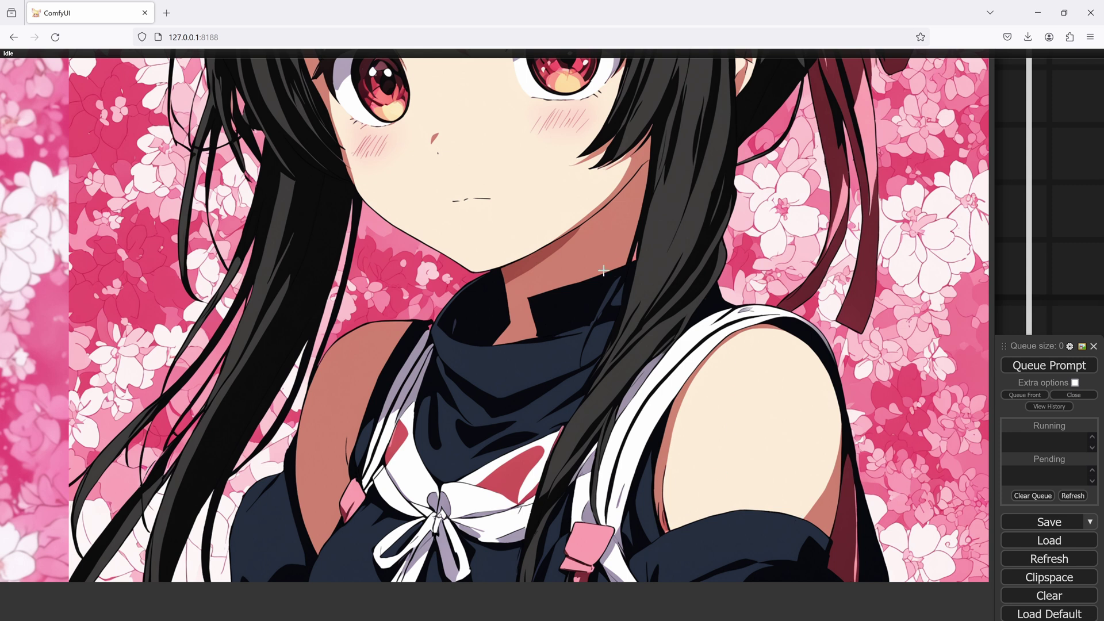
{"action": "left_click_drag", "start_coordinate": [609, 218], "coordinate": [590, 401]}
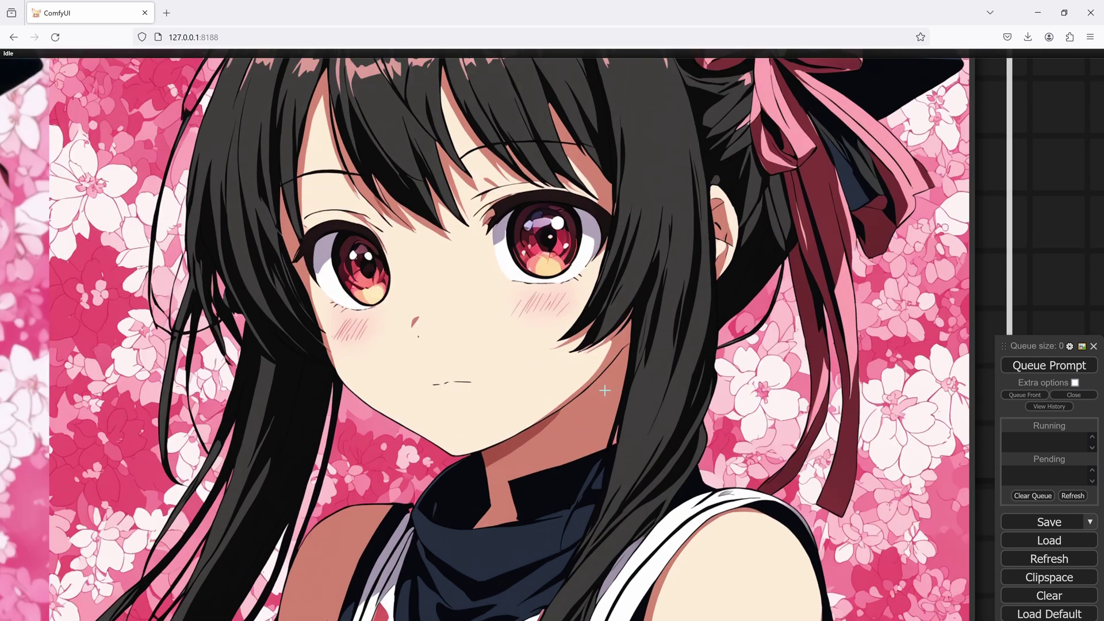
{"action": "scroll", "coordinate": [574, 396], "scroll_direction": "down", "scroll_amount": 3}
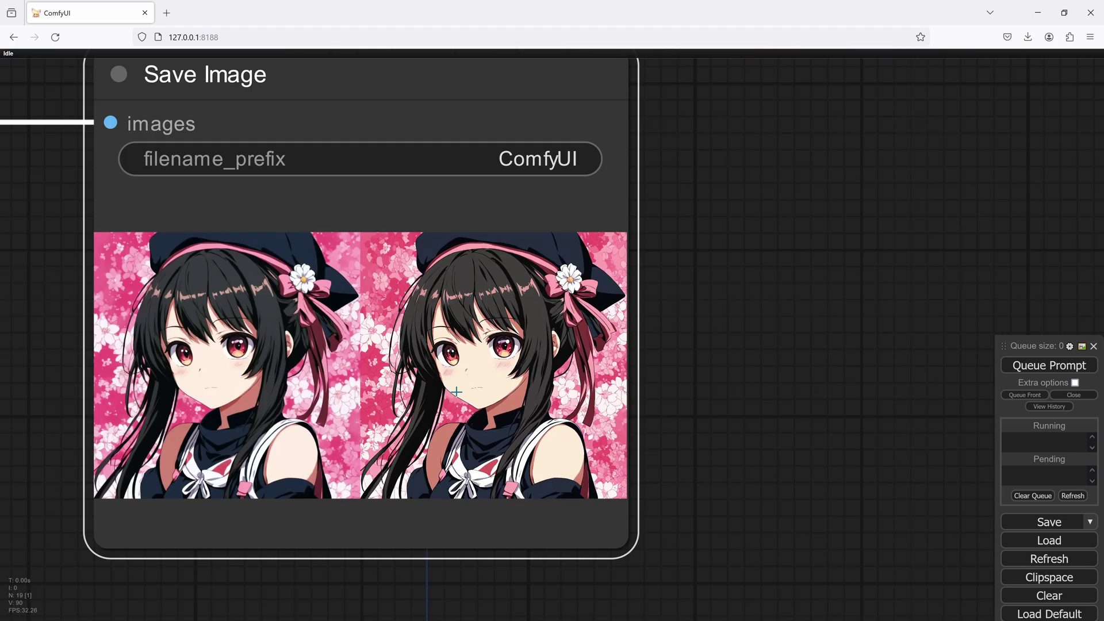
{"action": "left_click_drag", "start_coordinate": [333, 399], "coordinate": [845, 293]}
{"action": "scroll", "coordinate": [571, 343], "scroll_direction": "down", "scroll_amount": 6}
{"action": "left_click_drag", "start_coordinate": [439, 387], "coordinate": [685, 358]}
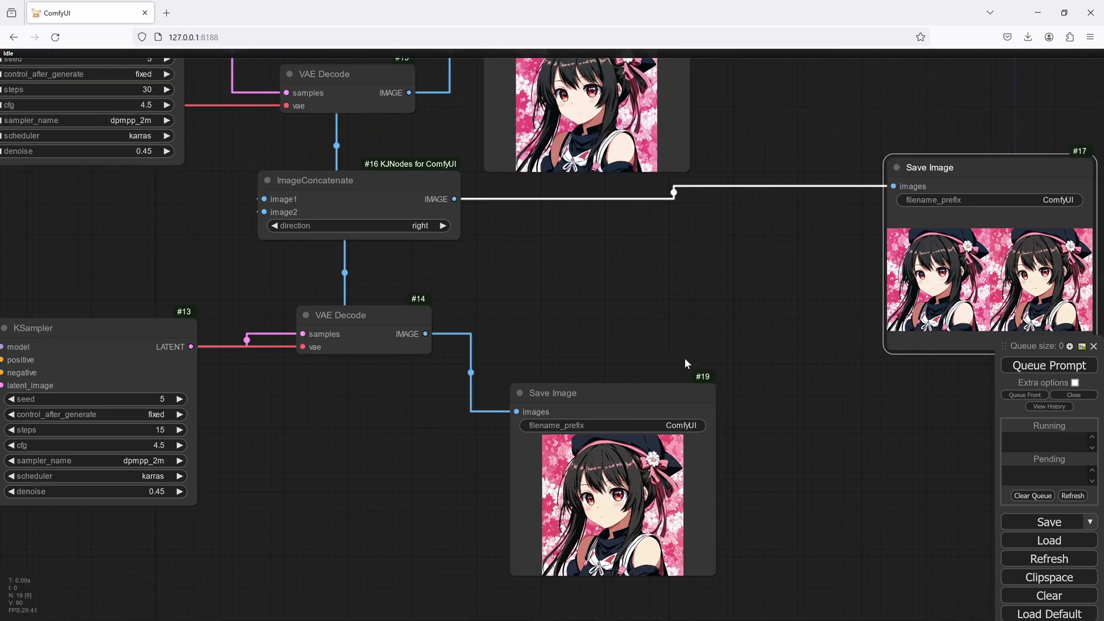